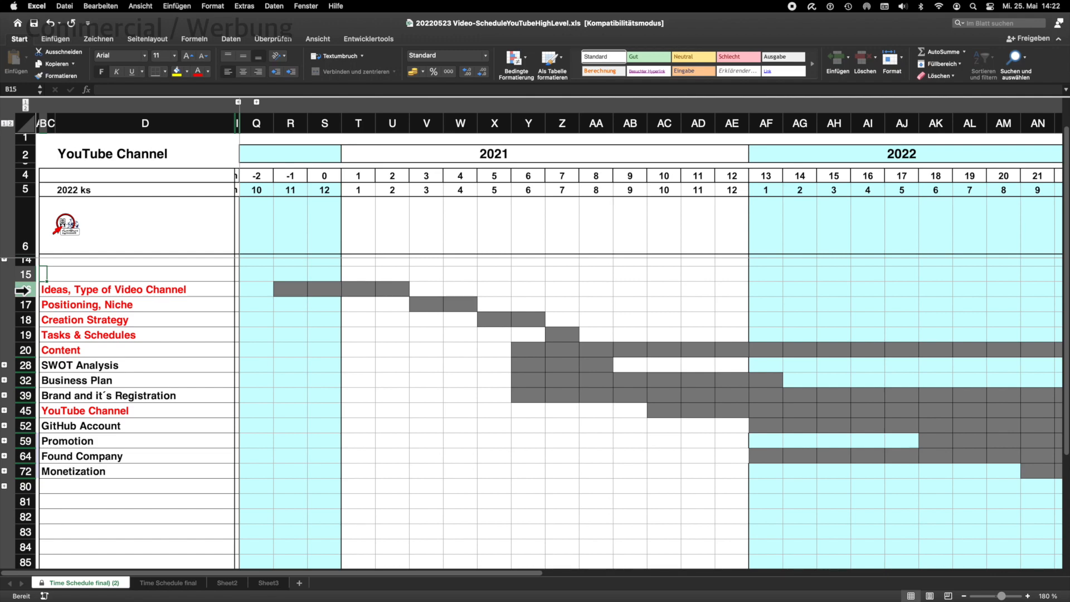
# Step: Highlight the schedule rows one by one from Ideas, Type of Video Channel through Content to review each task's timeline
pyautogui.click(24, 290)
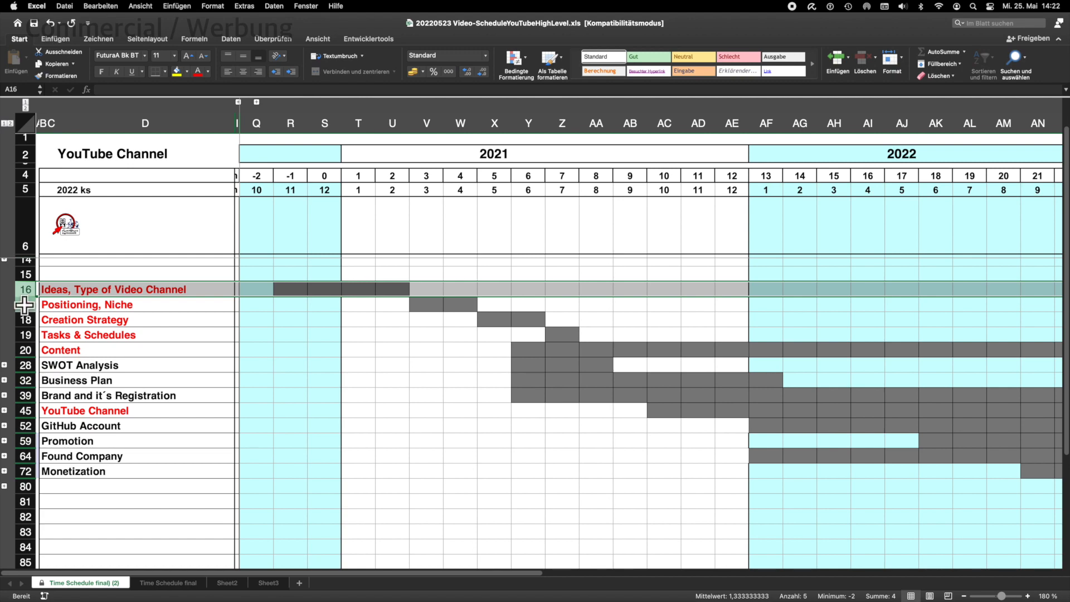
pyautogui.click(24, 304)
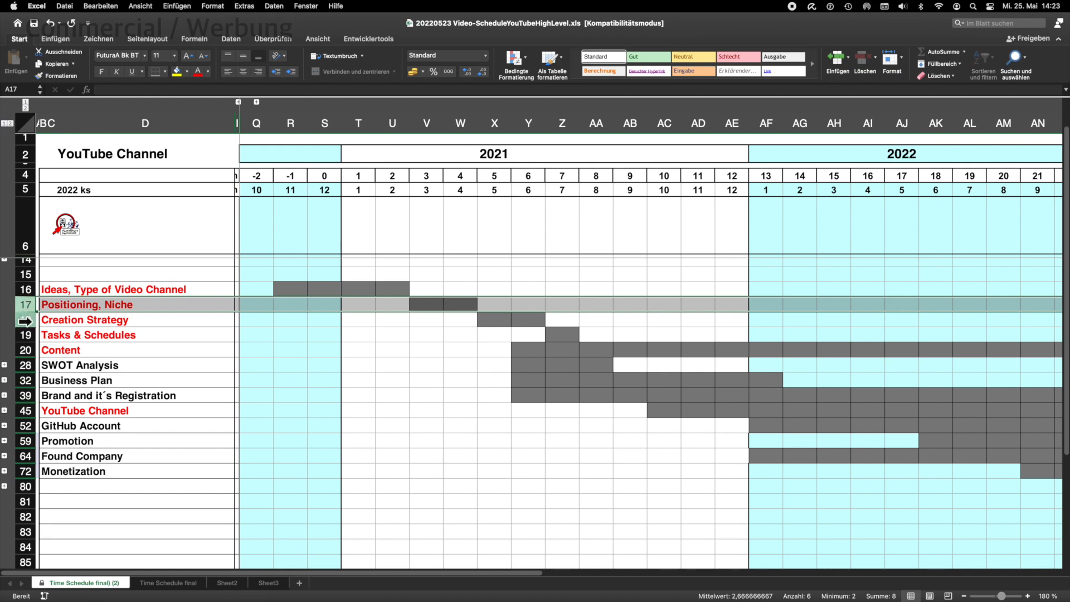
pyautogui.click(25, 321)
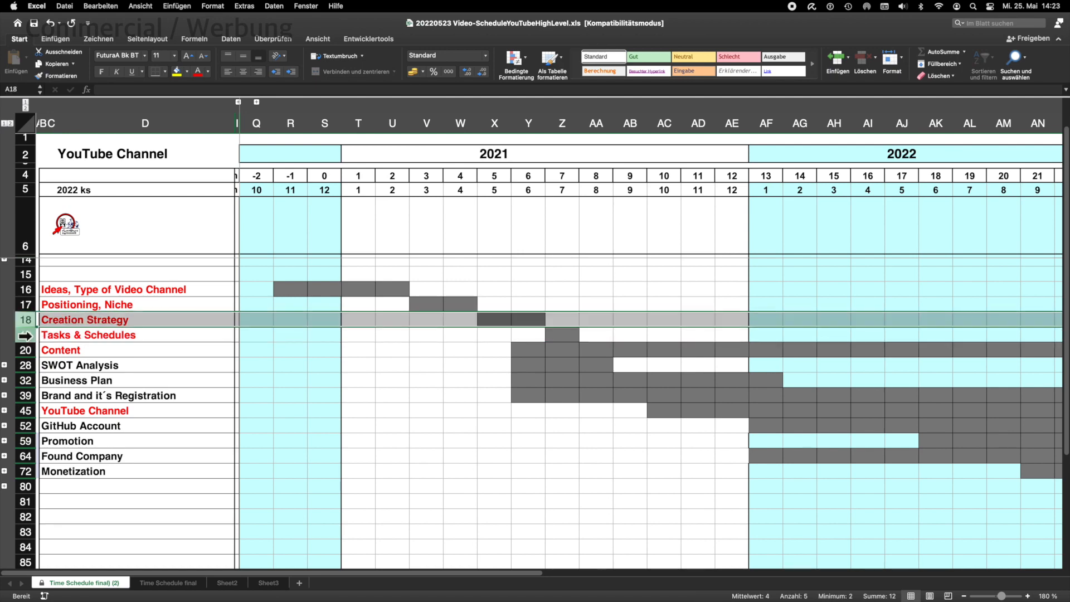
pyautogui.click(25, 335)
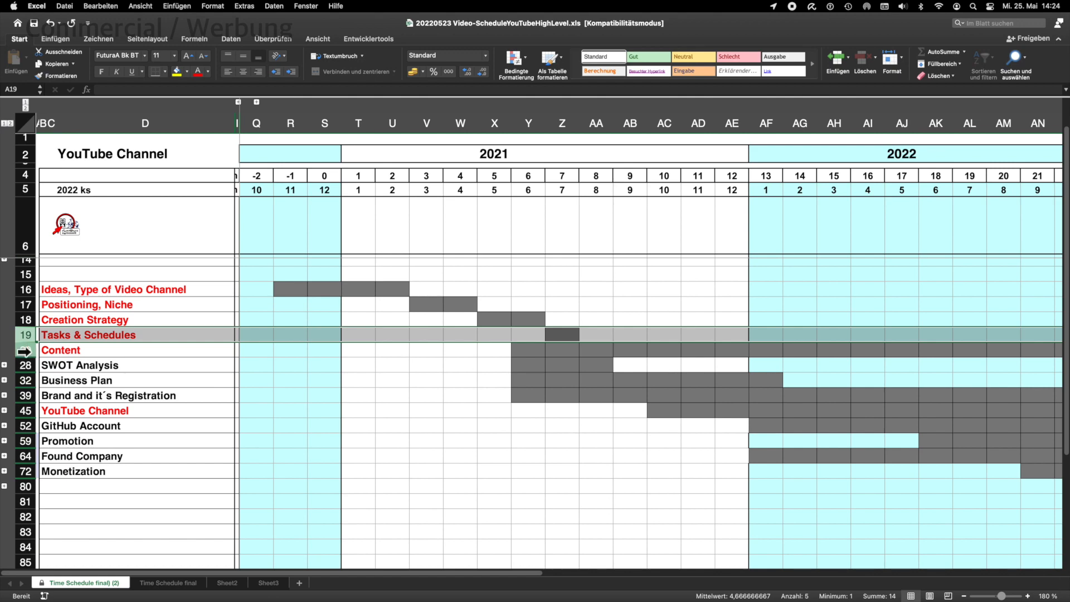
pyautogui.click(23, 351)
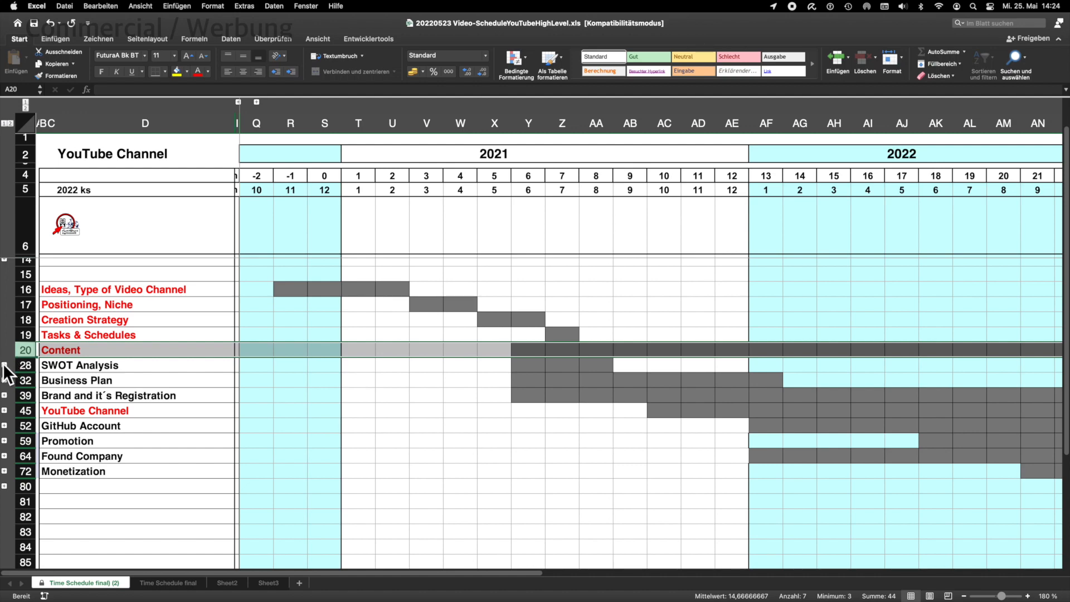
# Step: Expand the Content group and highlight its subtask rows in turn, from Trailer and Creators Interview to check delivery power vid/month
pyautogui.click(4, 365)
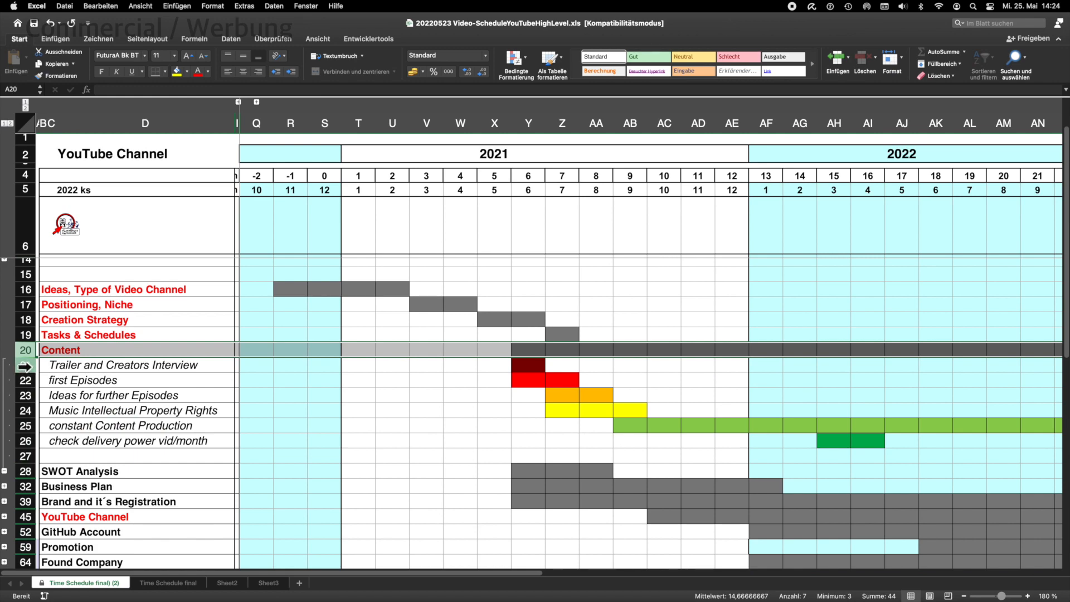
pyautogui.click(24, 366)
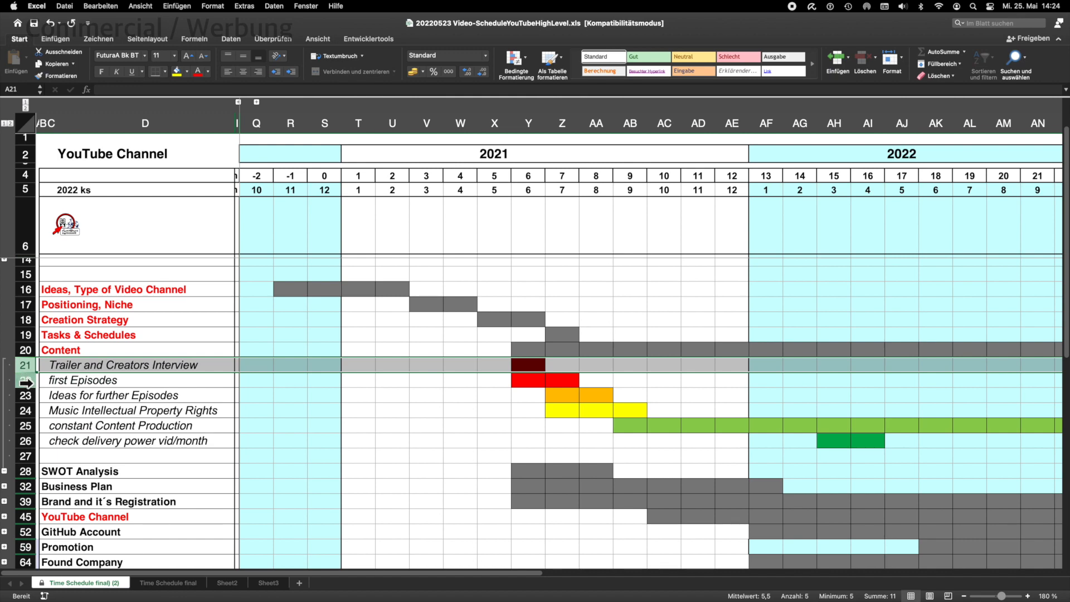
pyautogui.click(27, 382)
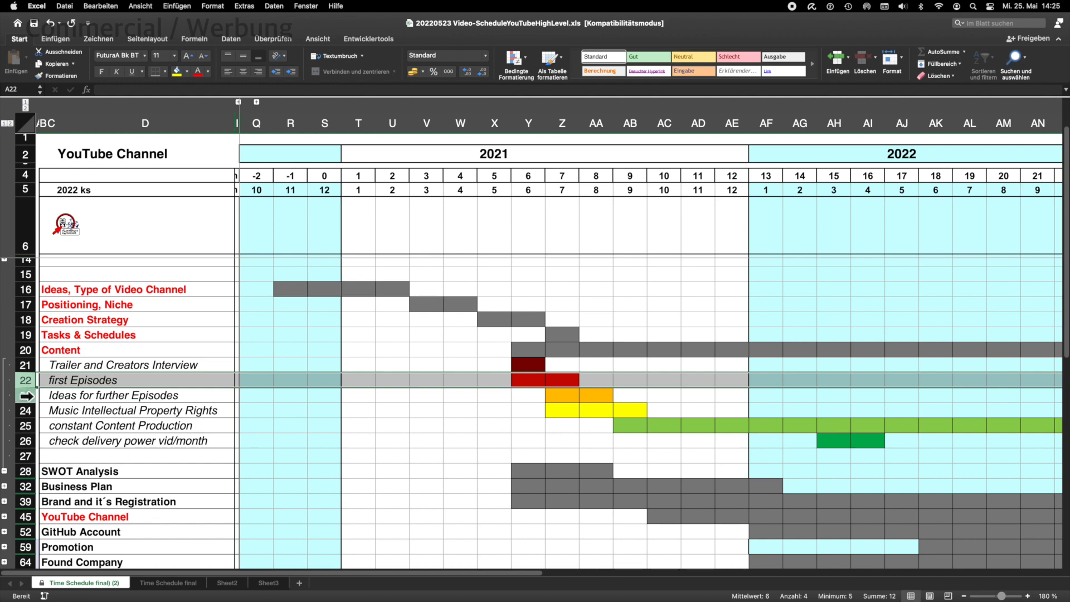
pyautogui.click(26, 397)
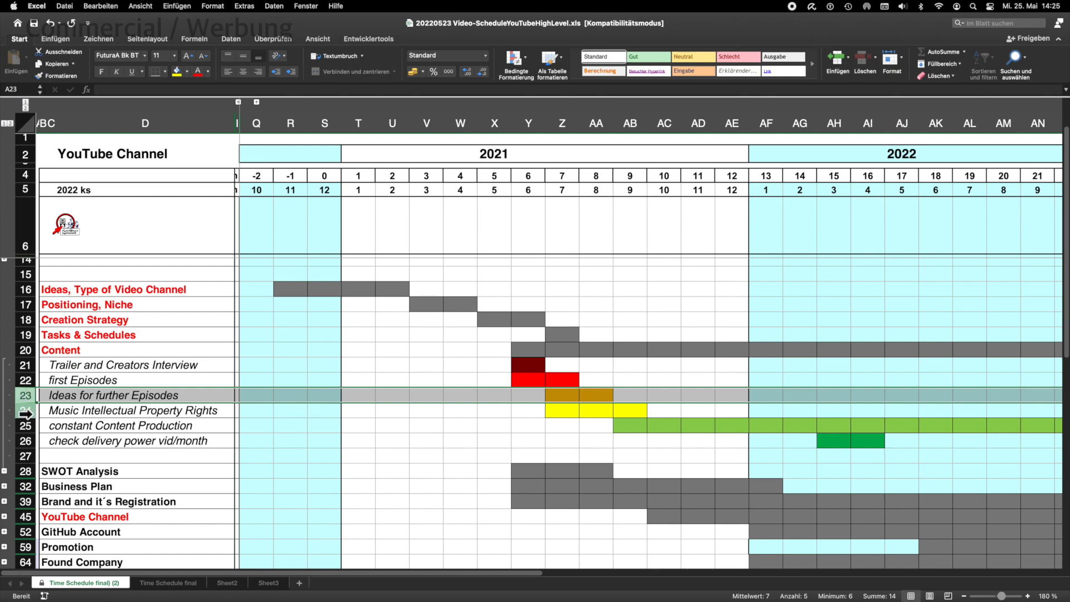
pyautogui.click(26, 414)
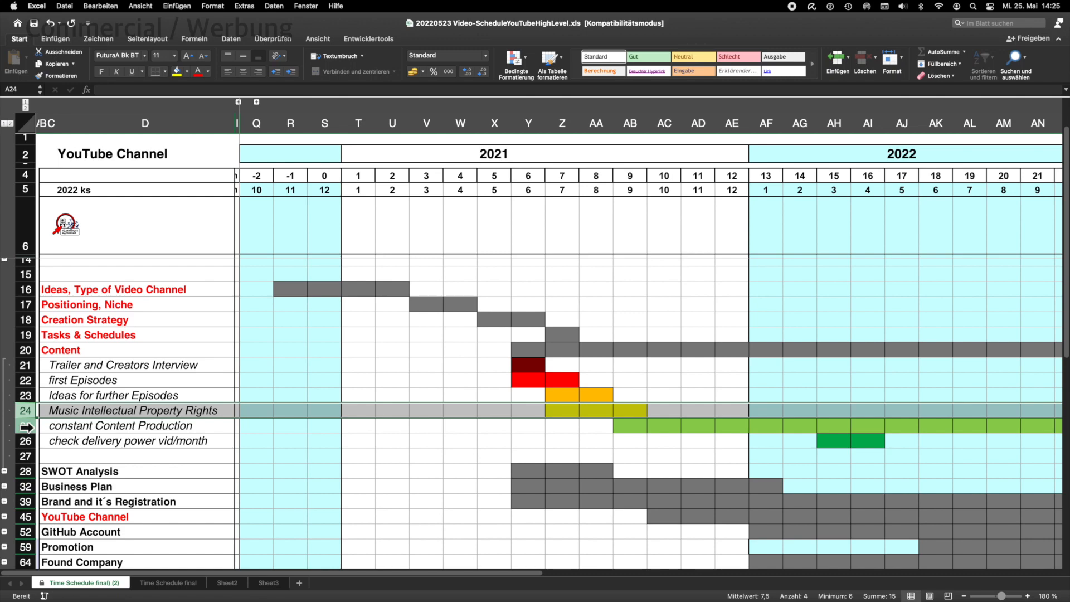
pyautogui.click(26, 427)
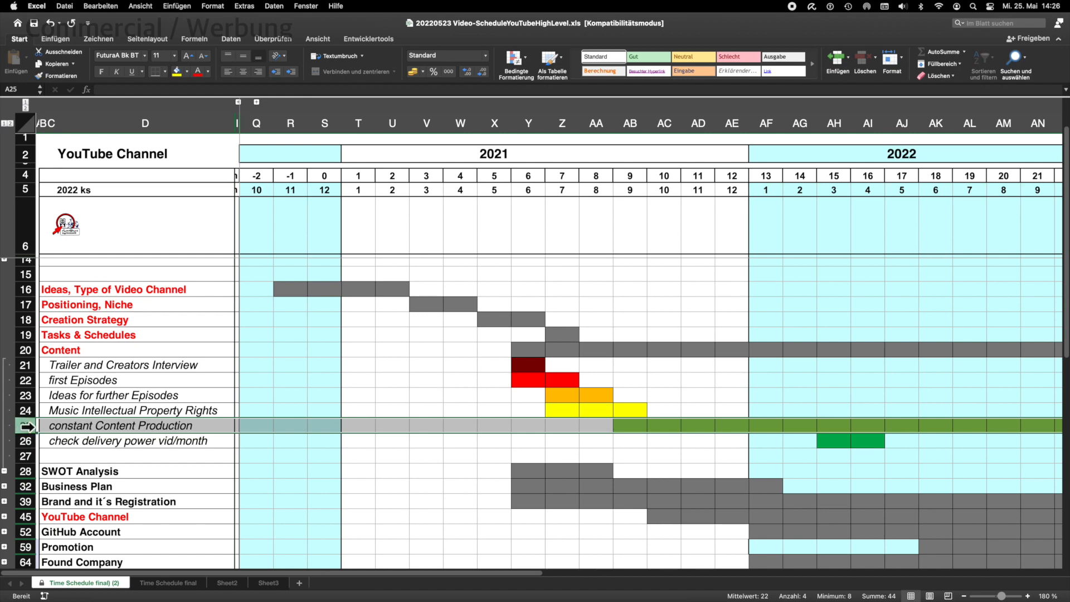
pyautogui.click(24, 442)
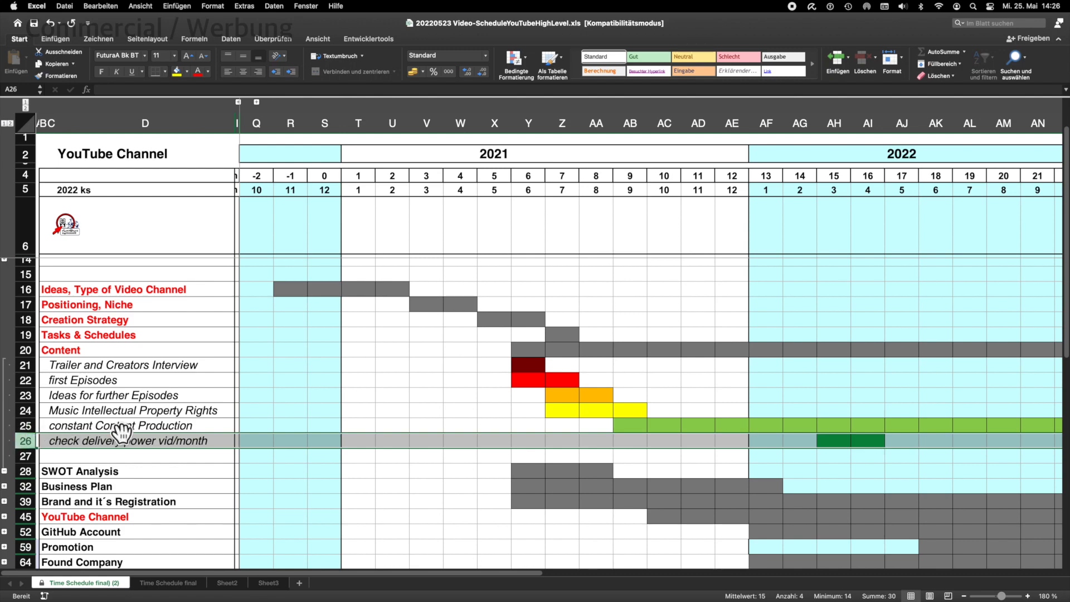
# Step: Expand the SWOT Analysis group and highlight its Strengths & Weaknesses row, followed by its Chances & Risks row
pyautogui.scroll(-5, 121, 430)
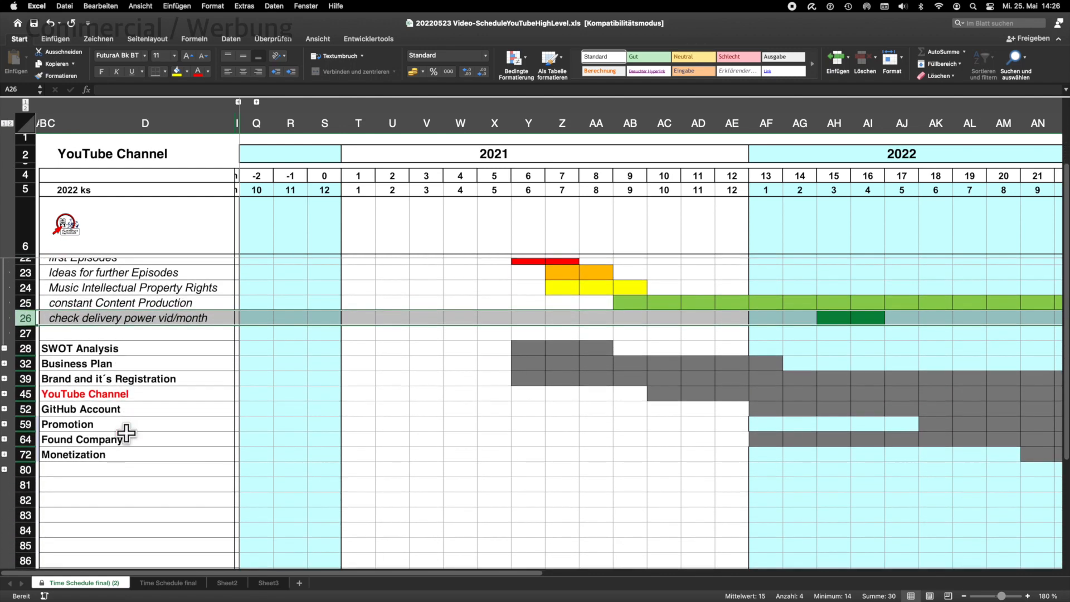
pyautogui.scroll(-2, 124, 430)
pyautogui.click(4, 334)
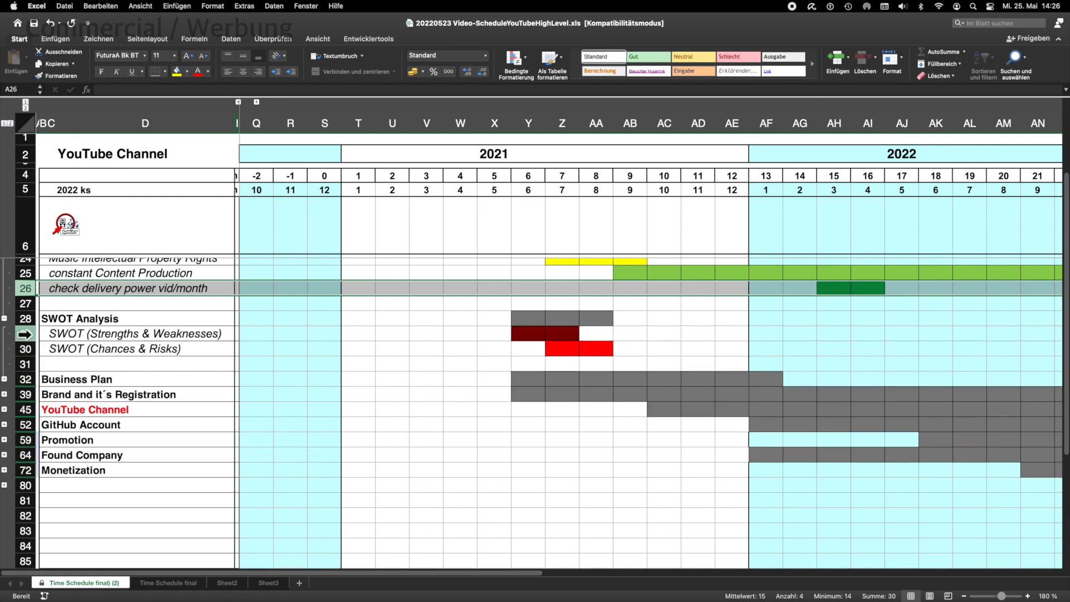
pyautogui.click(25, 334)
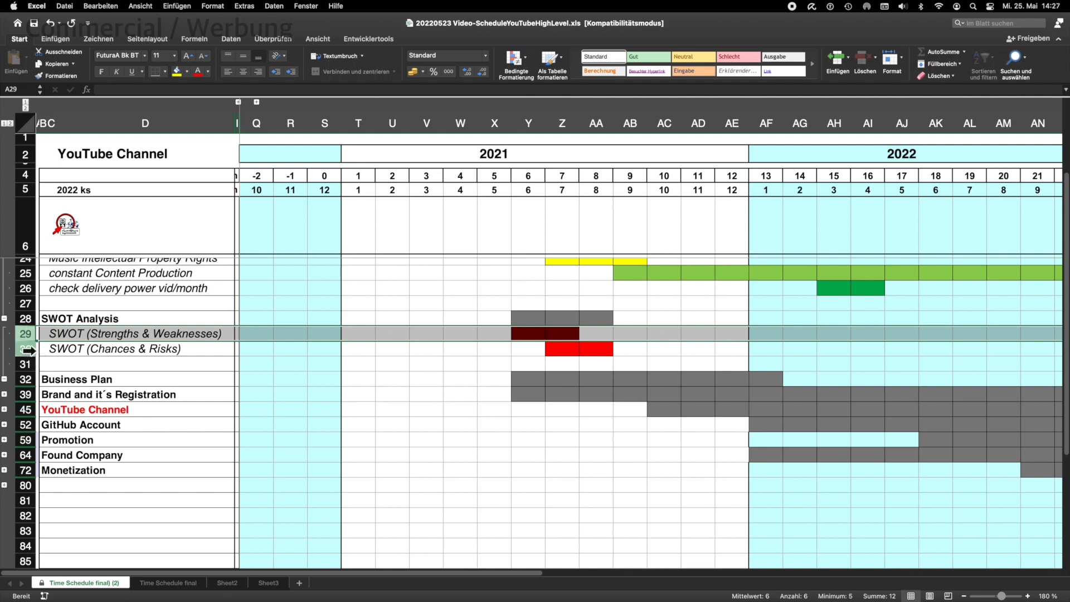
pyautogui.click(28, 349)
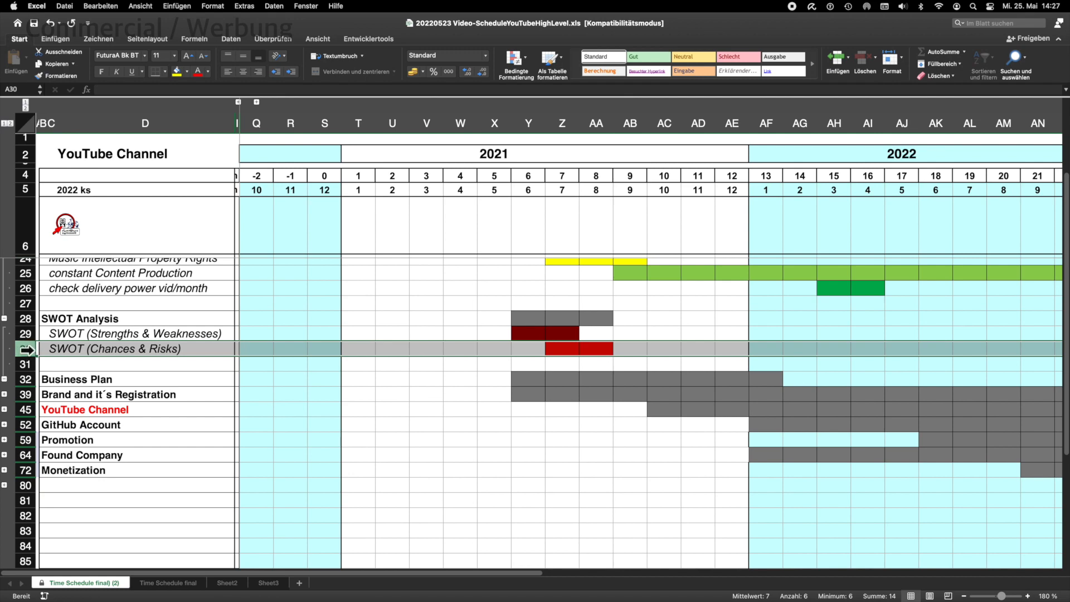
# Step: Expand the Business Plan group and highlight its subtask rows in turn, from Upfront Cost to Cash Flow 5 Years
pyautogui.click(5, 394)
pyautogui.scroll(-5, 41, 390)
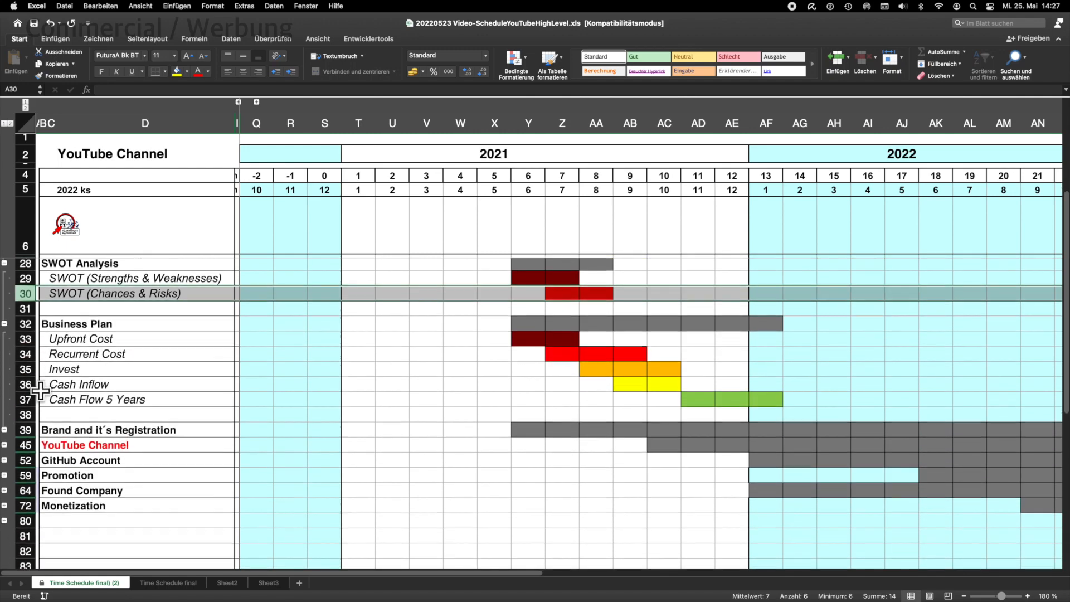
pyautogui.click(26, 318)
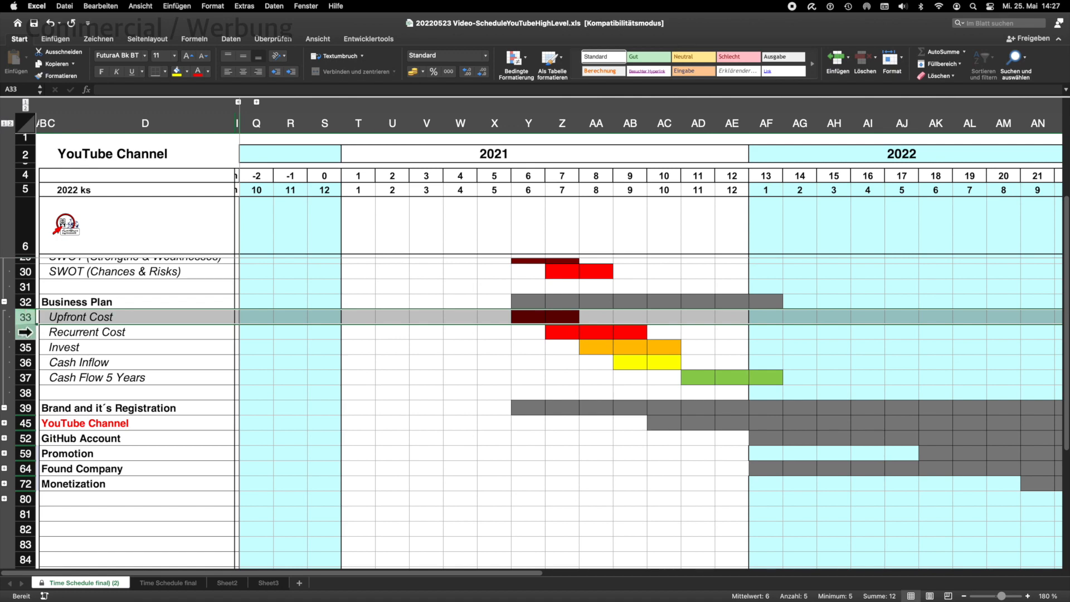
pyautogui.click(25, 332)
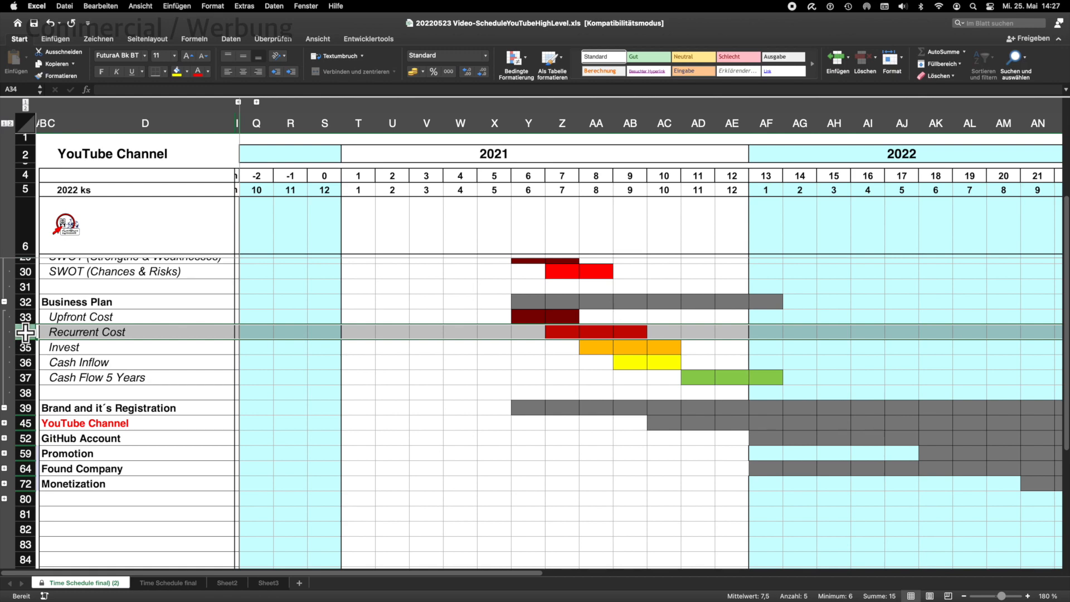
pyautogui.click(25, 346)
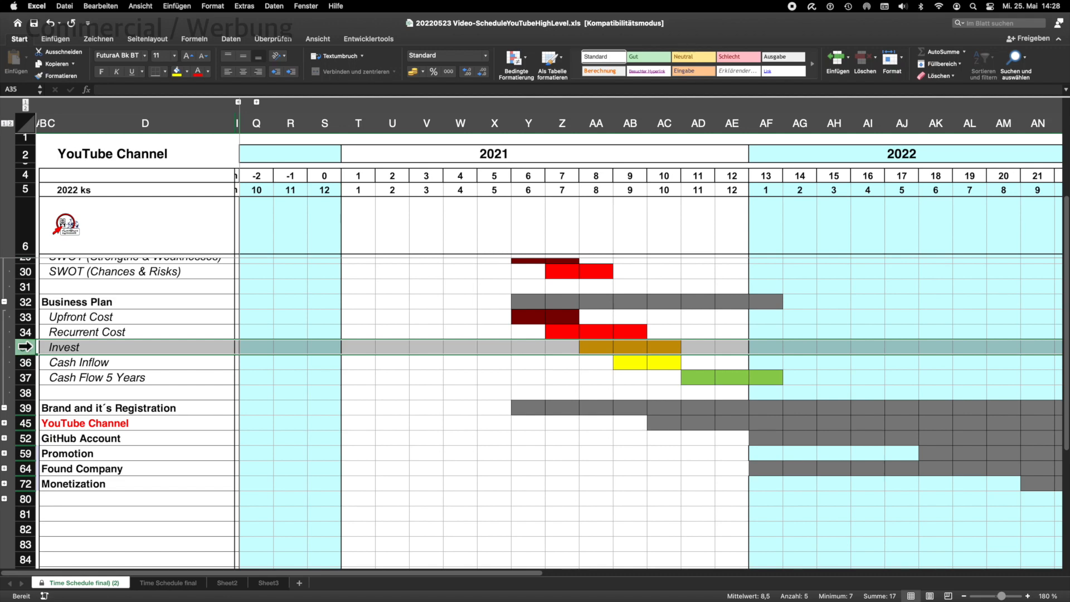
pyautogui.click(25, 362)
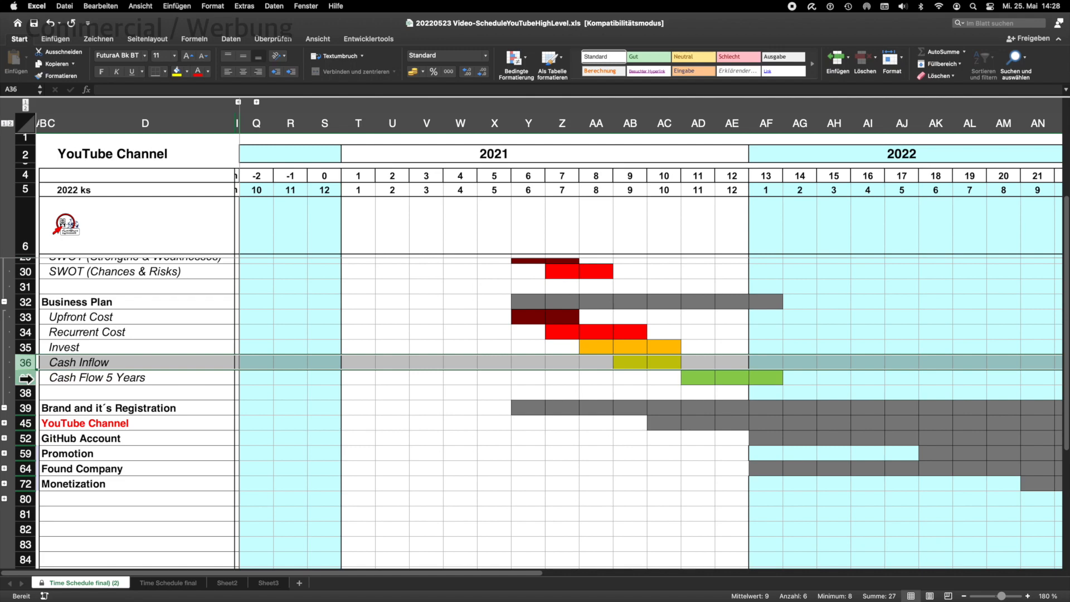
pyautogui.click(26, 379)
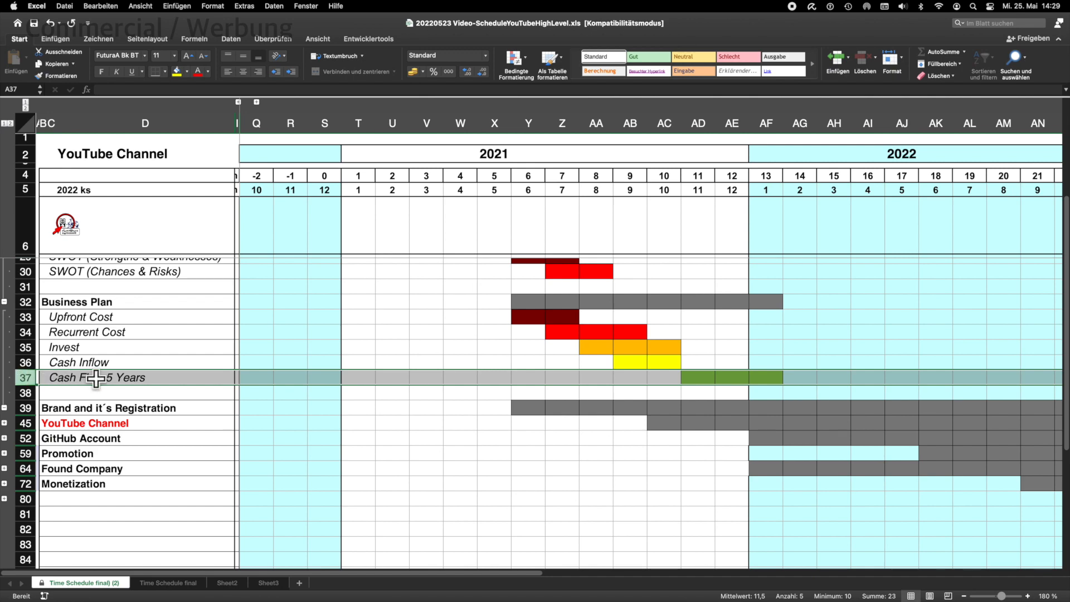
# Step: Expand the Brand and it´s Registration group and highlight its subtask rows in turn, from Design a Brand to Using the brand
pyautogui.scroll(-2, 96, 378)
pyautogui.scroll(-5, 97, 379)
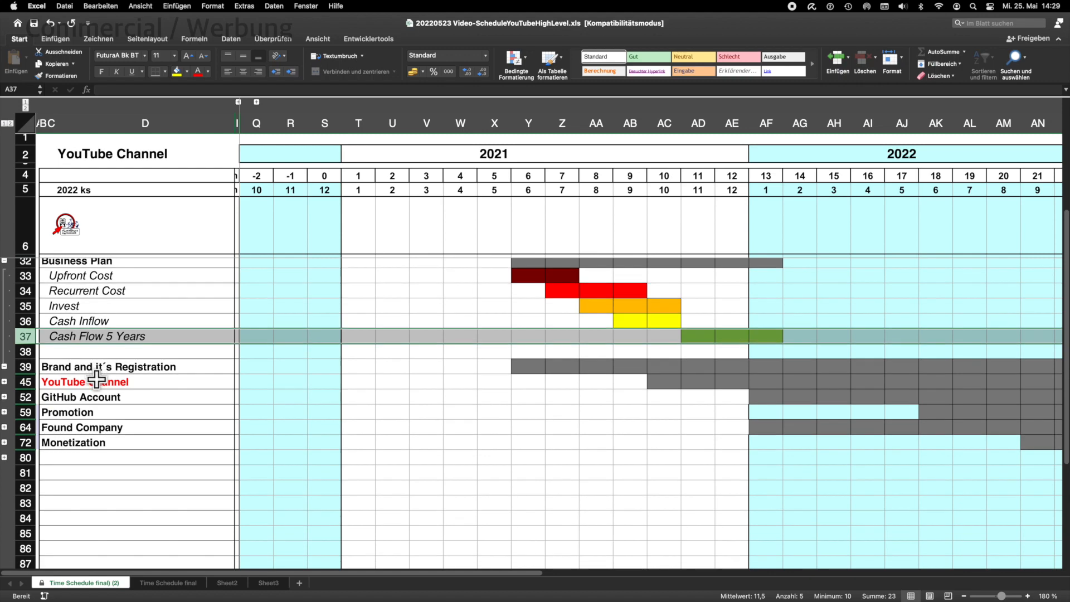
pyautogui.scroll(-1, 97, 379)
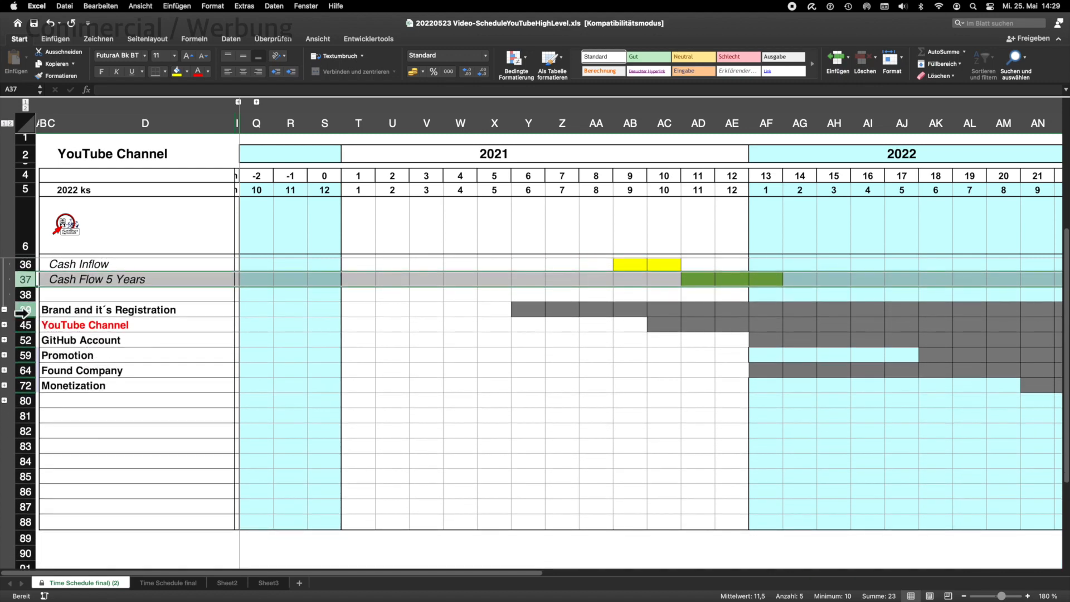
pyautogui.click(4, 325)
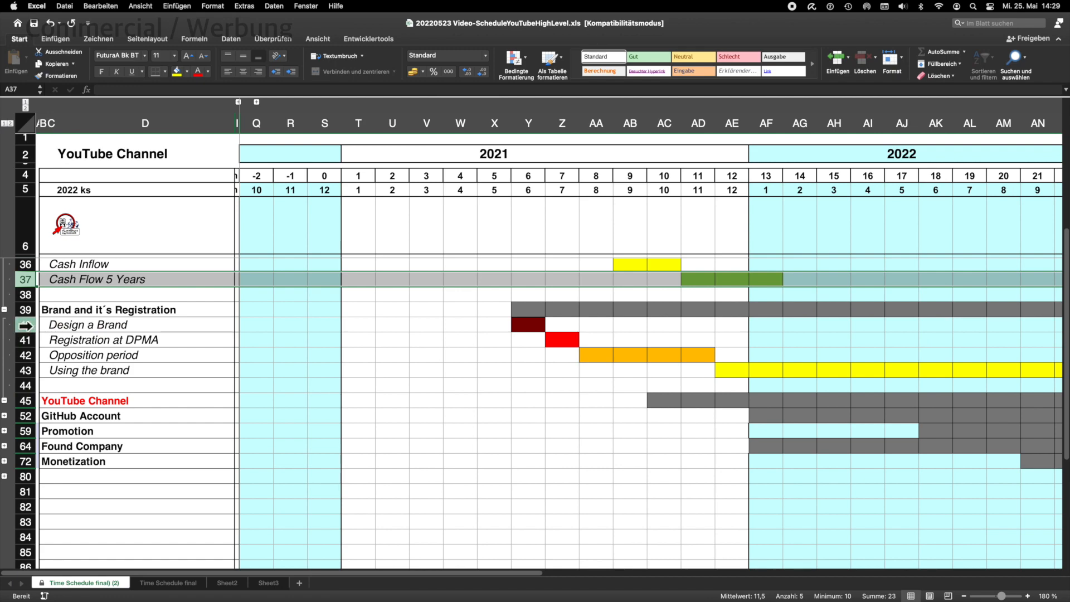
pyautogui.click(26, 325)
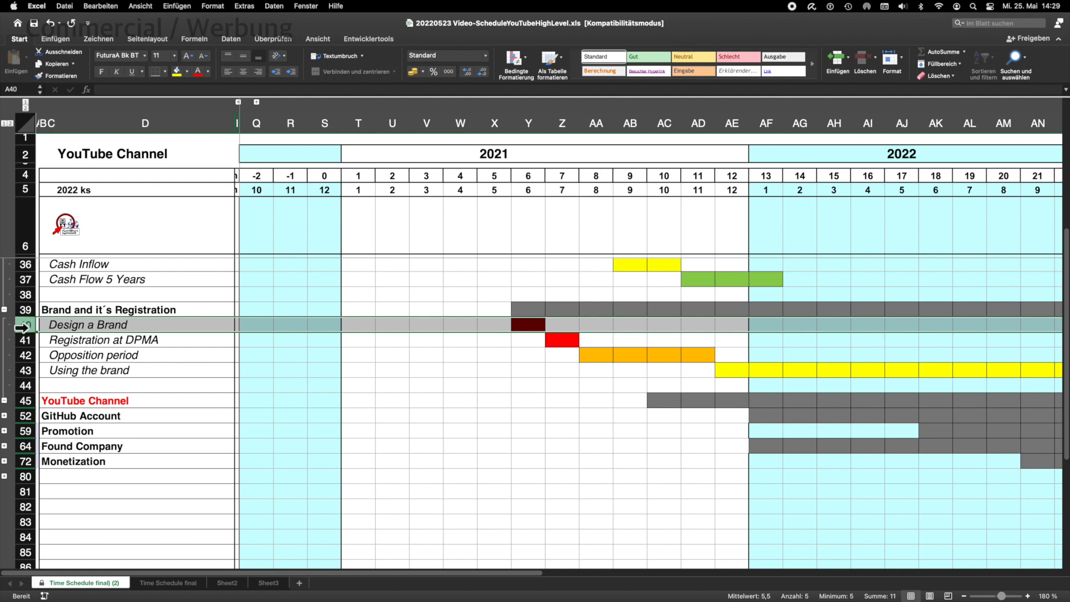
pyautogui.click(25, 340)
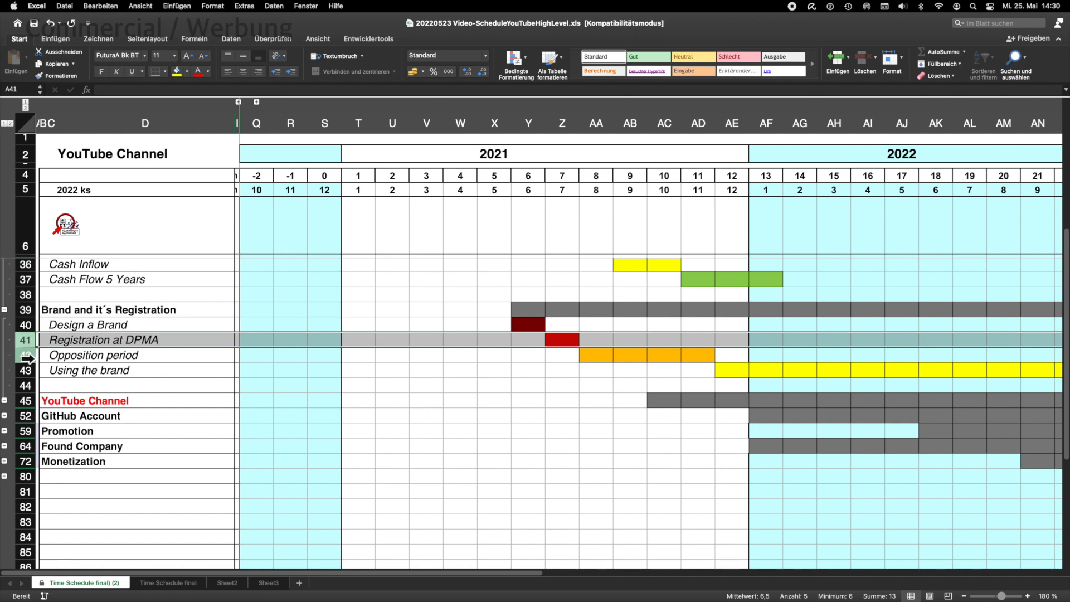
pyautogui.click(27, 358)
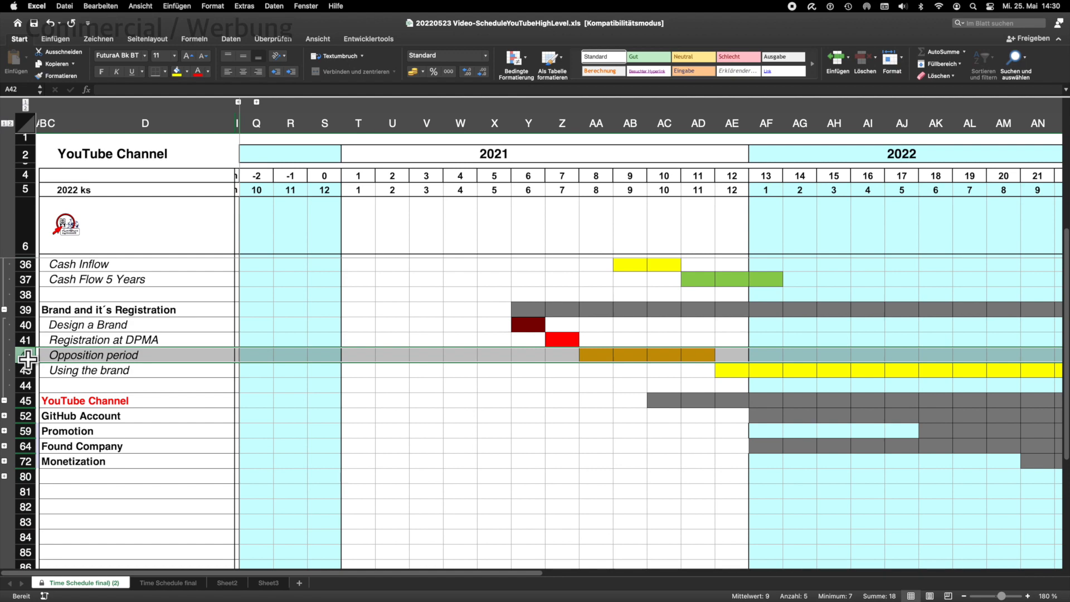
pyautogui.click(24, 372)
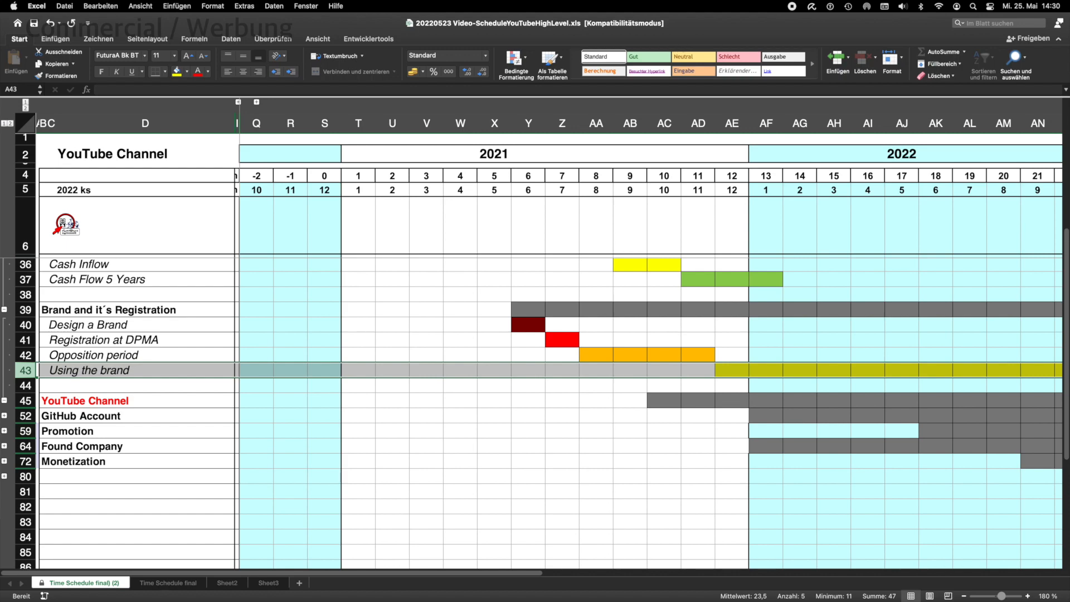
# Step: Expand the YouTube Channel group and highlight its subtask rows in turn, from create Channel to Go live with public videos
pyautogui.click(5, 416)
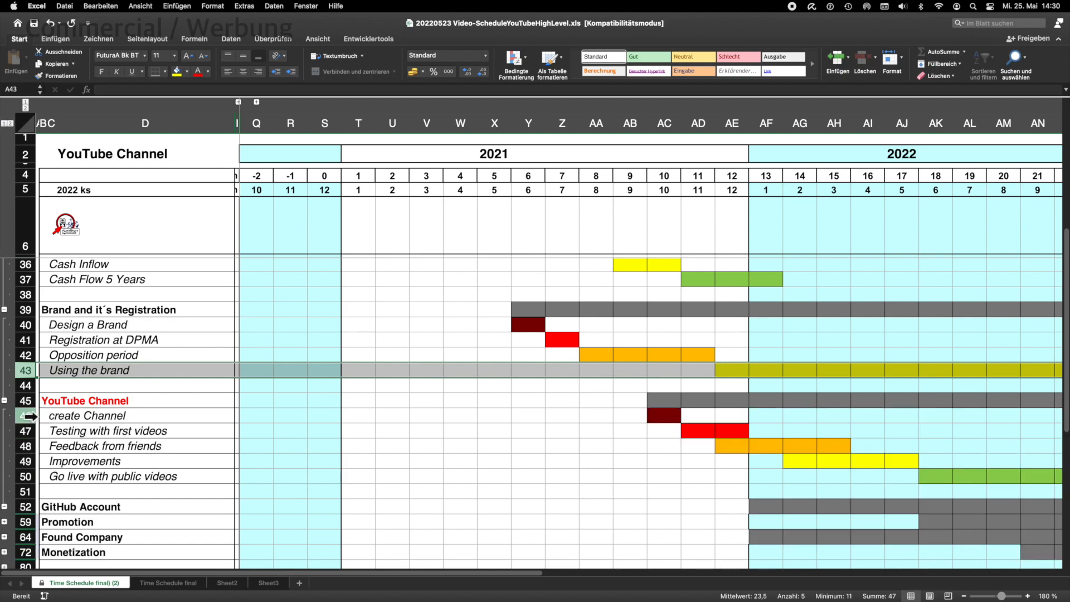
pyautogui.click(27, 415)
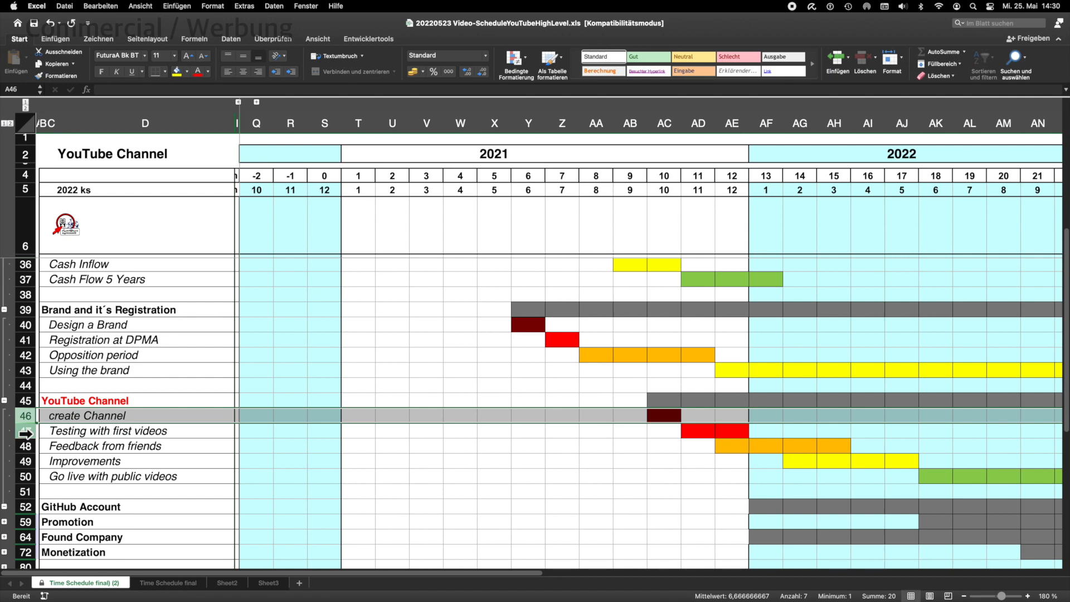
pyautogui.click(26, 433)
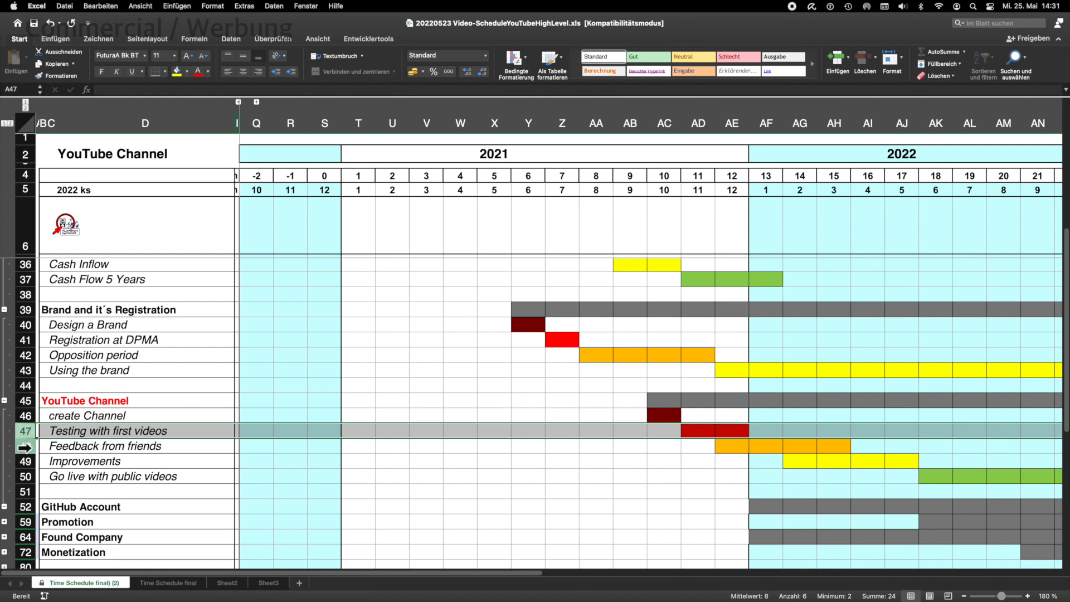
pyautogui.click(24, 447)
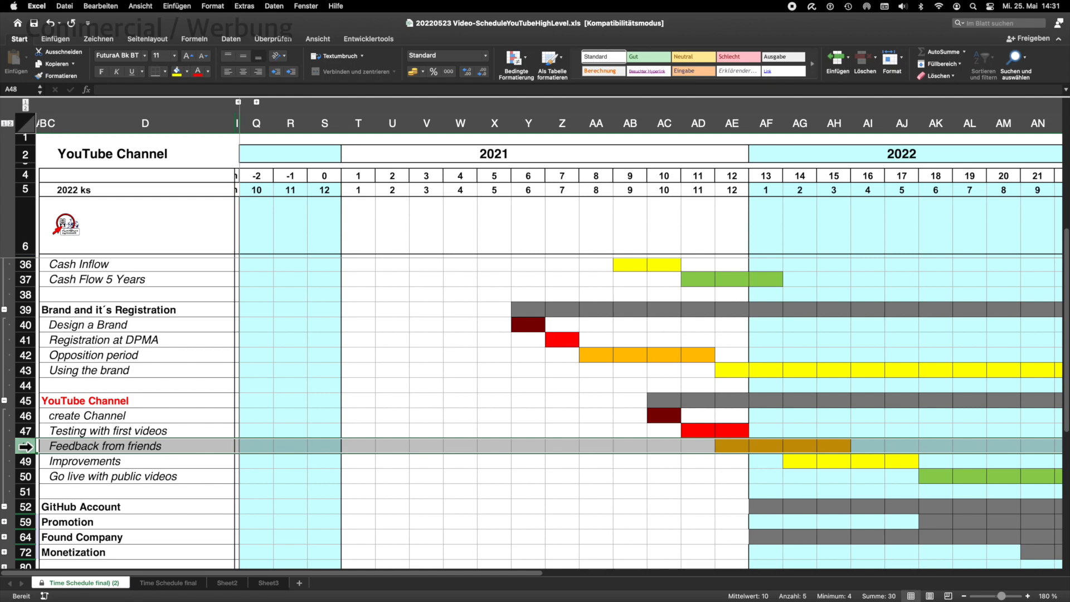
pyautogui.scroll(-5, 137, 402)
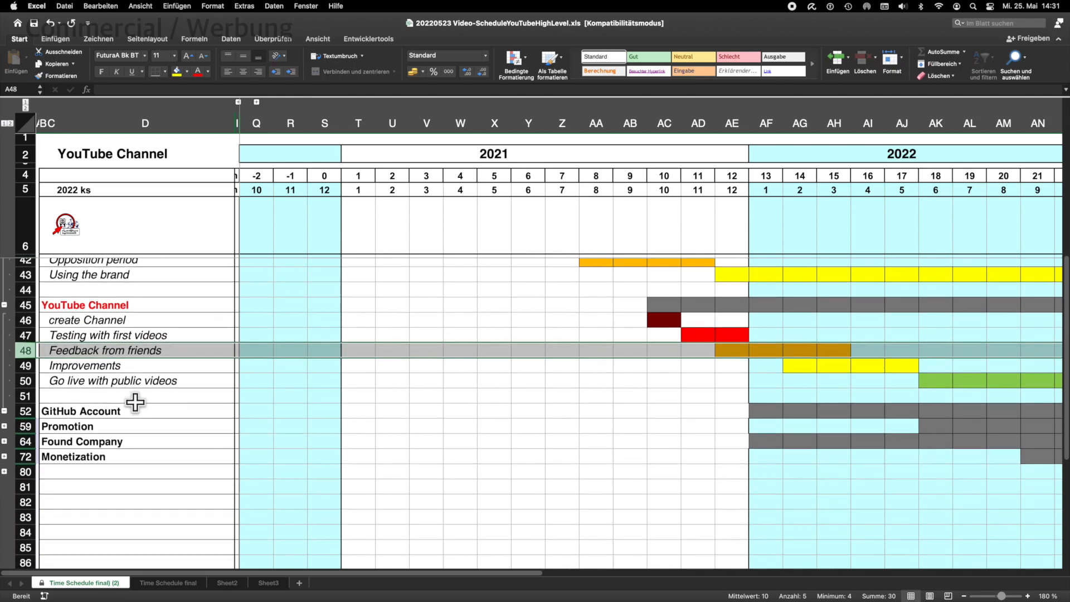
pyautogui.scroll(-2, 135, 402)
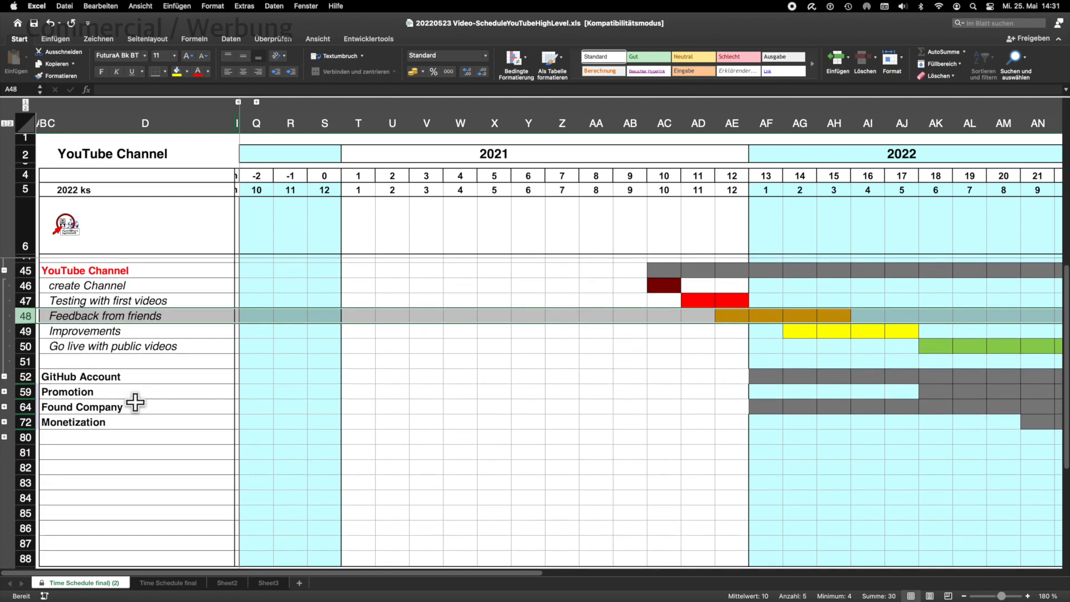
pyautogui.click(25, 332)
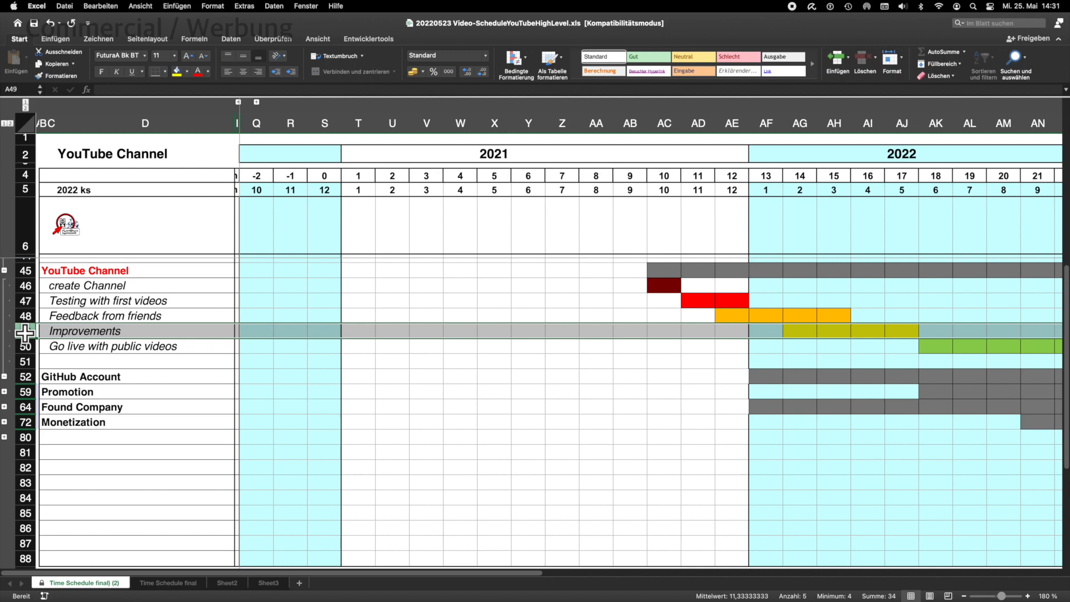
pyautogui.click(25, 347)
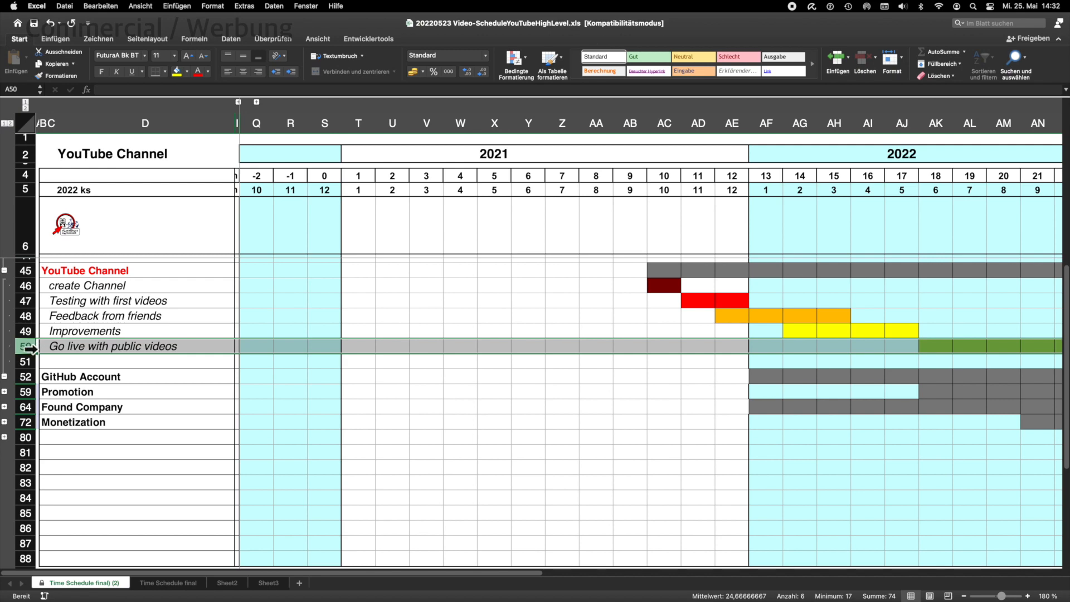
# Step: Expand the GitHub Account group and highlight its subtask rows in turn, from set-up account and test to Regular uploads of material
pyautogui.click(4, 392)
pyautogui.scroll(-1, 62, 382)
pyautogui.scroll(-5, 62, 383)
pyautogui.click(28, 291)
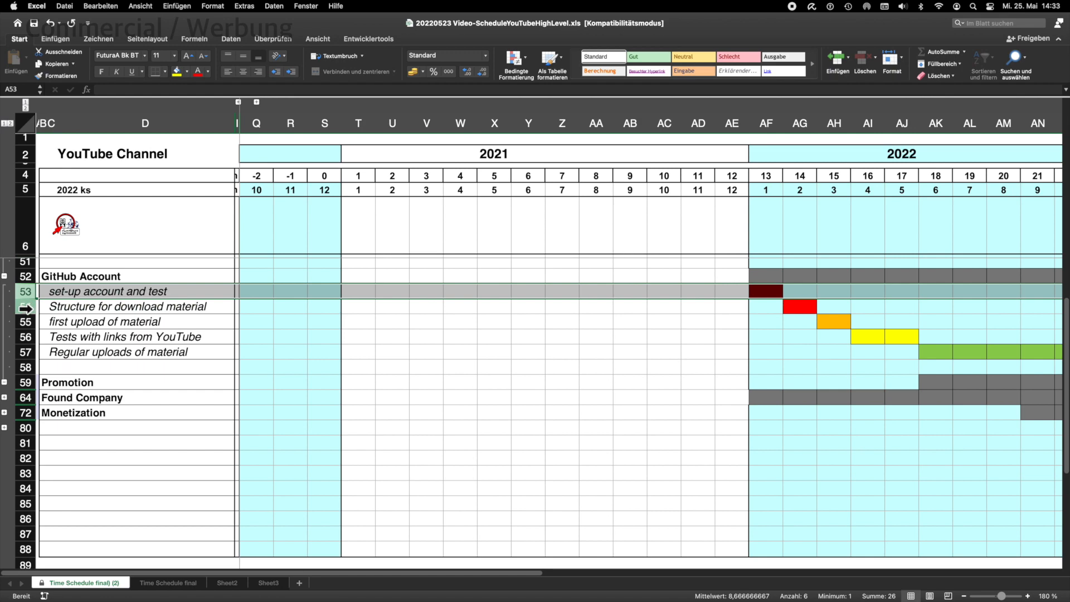
pyautogui.click(25, 308)
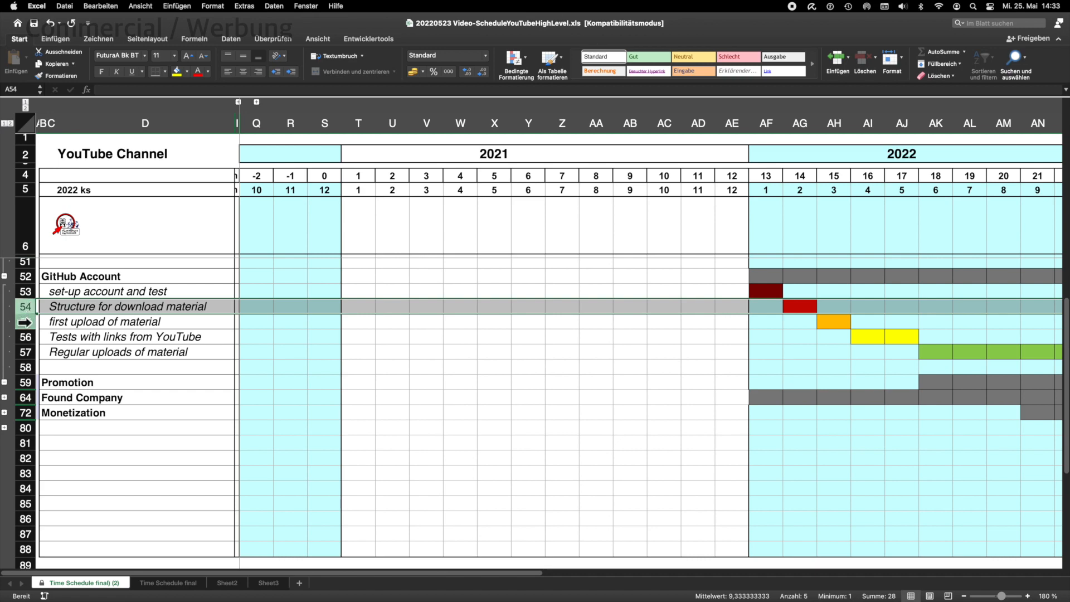
pyautogui.click(24, 323)
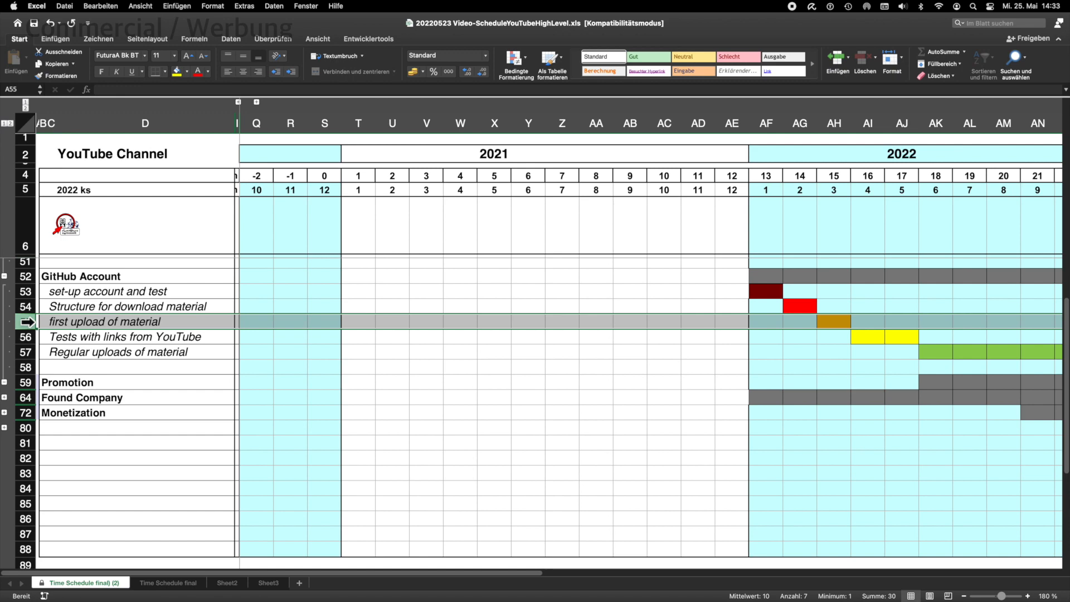
pyautogui.click(28, 337)
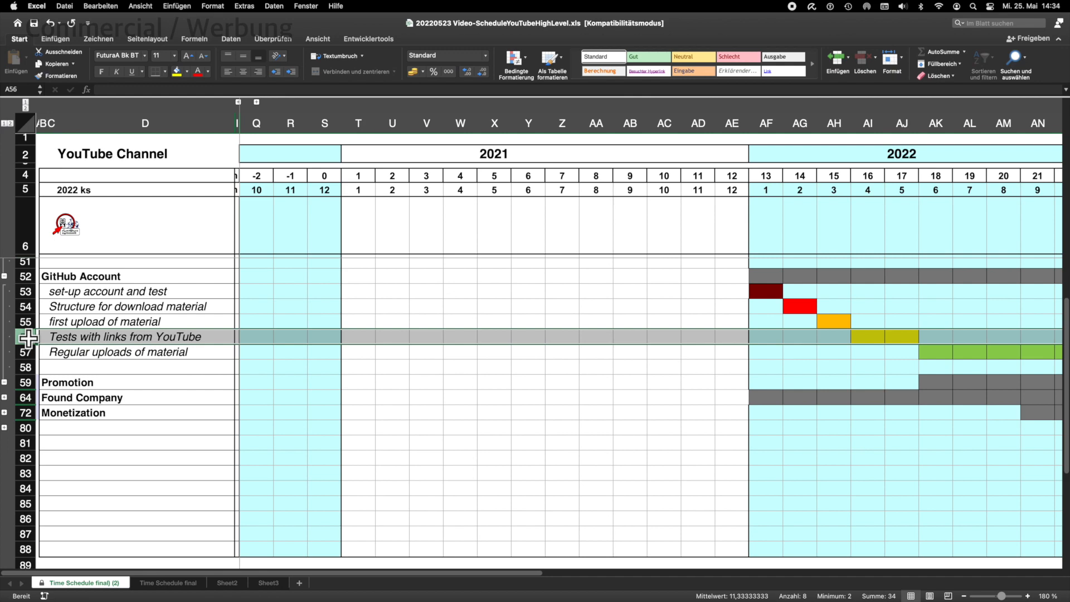
pyautogui.click(24, 355)
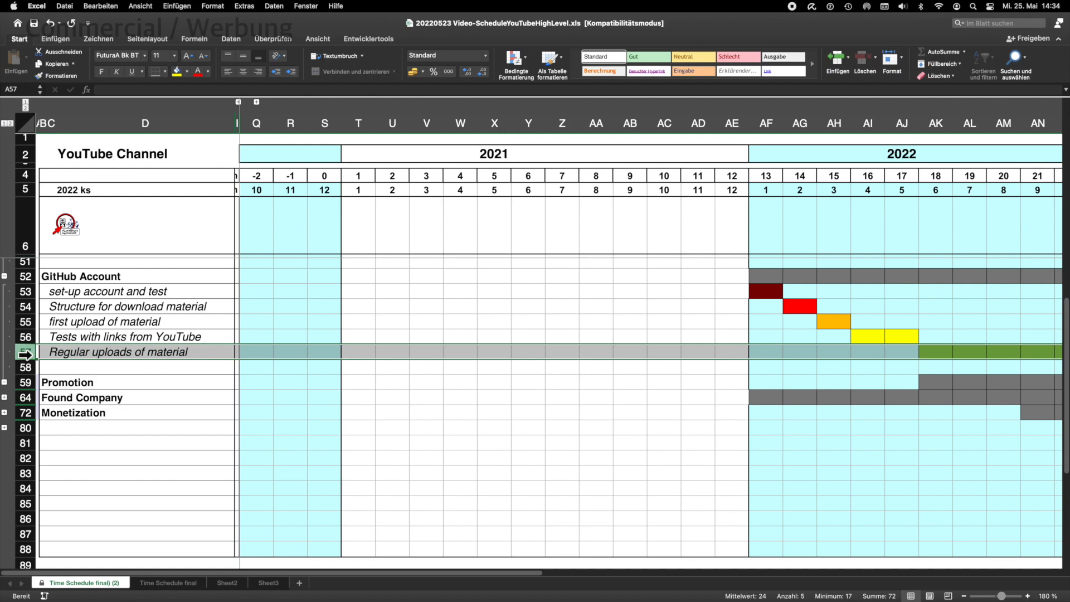
# Step: Expand the Promotion group and highlight its subtask rows in turn, from Mailing to high intrest group to Instagram, Facebook, other
pyautogui.click(3, 396)
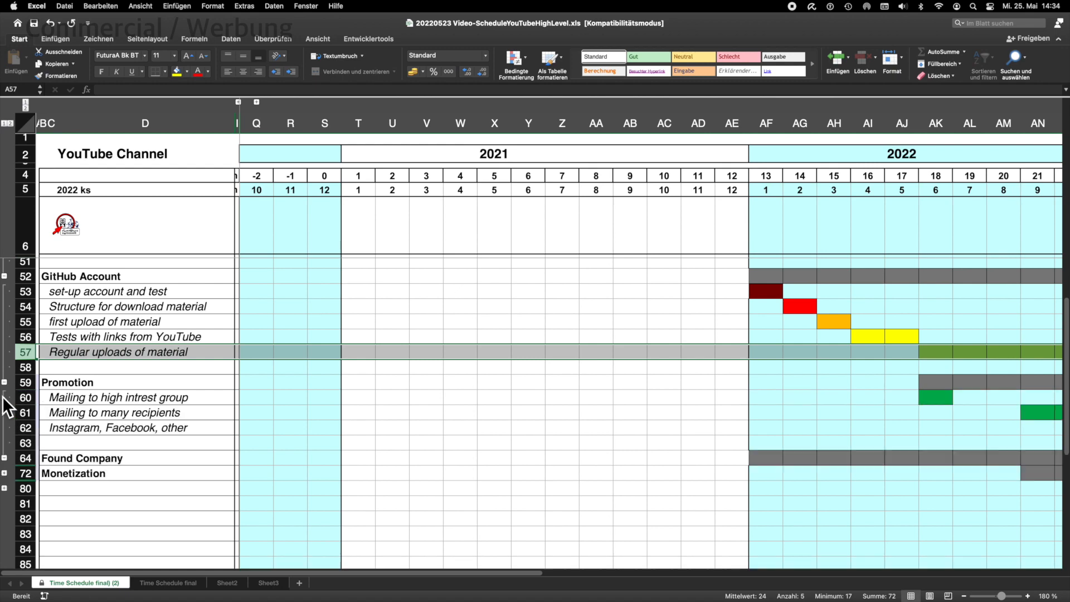
pyautogui.scroll(-5, 44, 393)
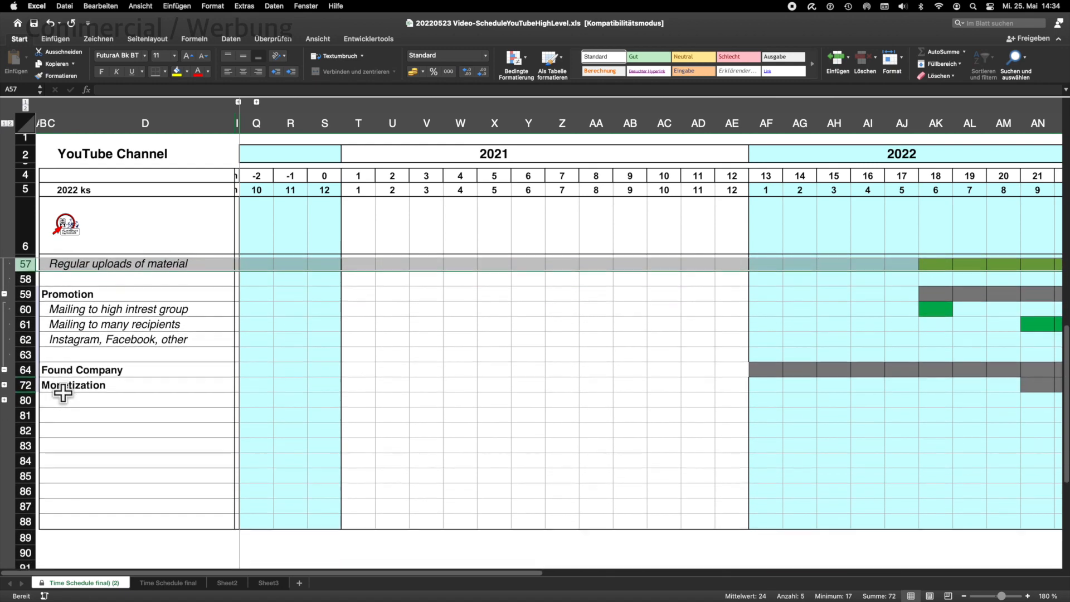
pyautogui.click(27, 308)
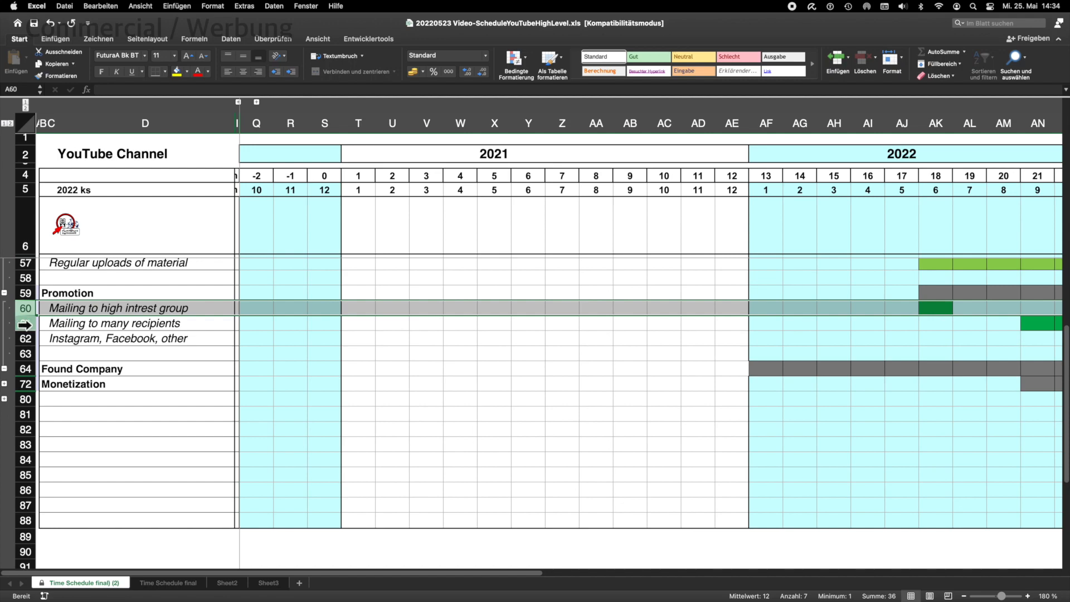
pyautogui.click(25, 325)
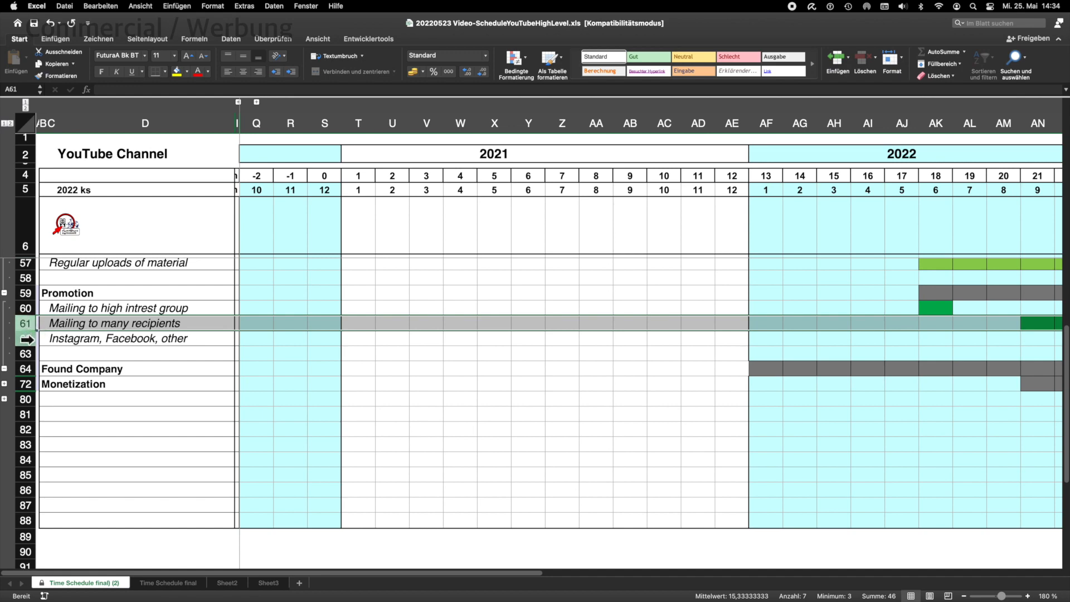
pyautogui.click(26, 339)
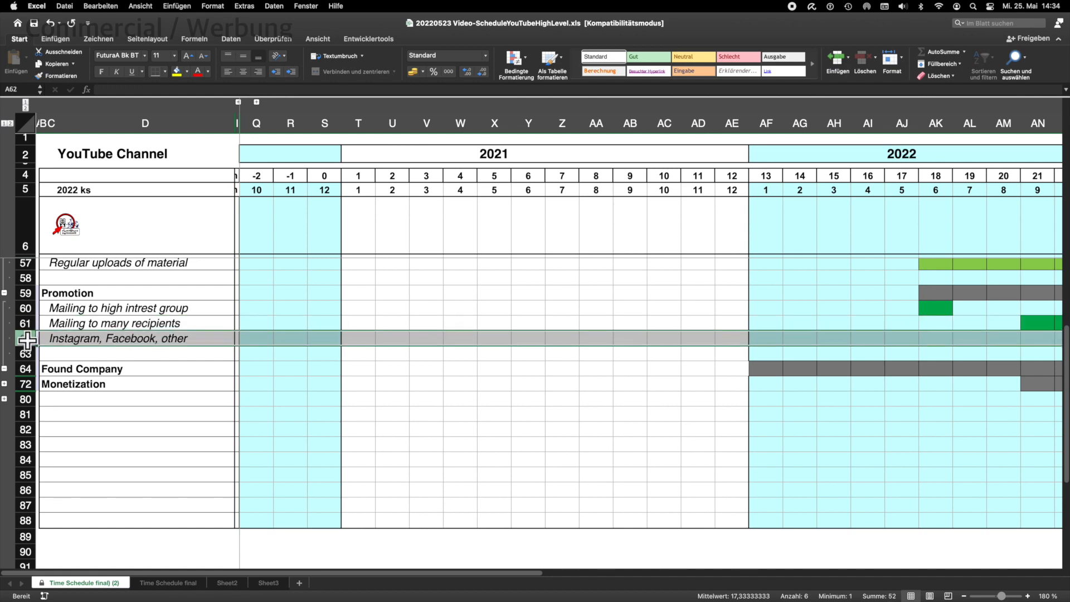
# Step: Expand the Found Company group and highlight its subtask rows in turn, from consult tax advisor to web site, business bank account
pyautogui.scroll(-5, 72, 347)
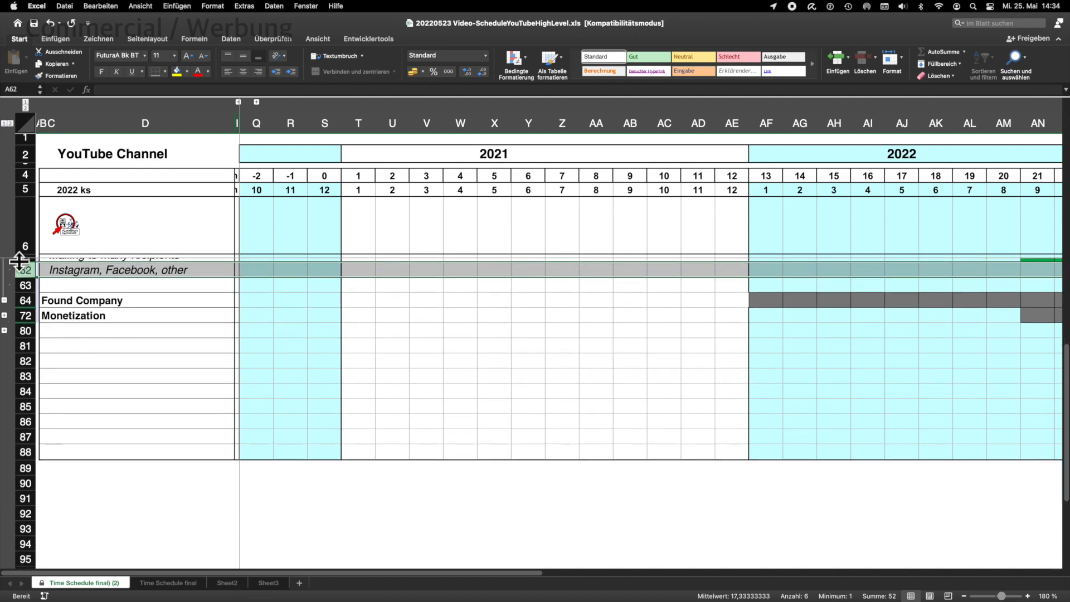
pyautogui.click(4, 315)
pyautogui.click(24, 319)
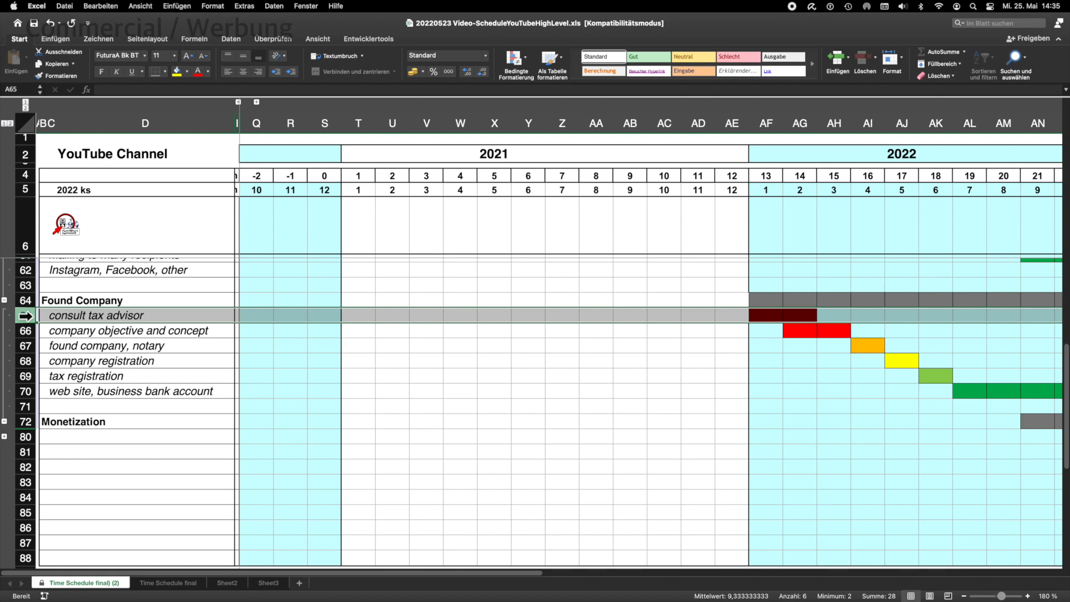
pyautogui.click(26, 331)
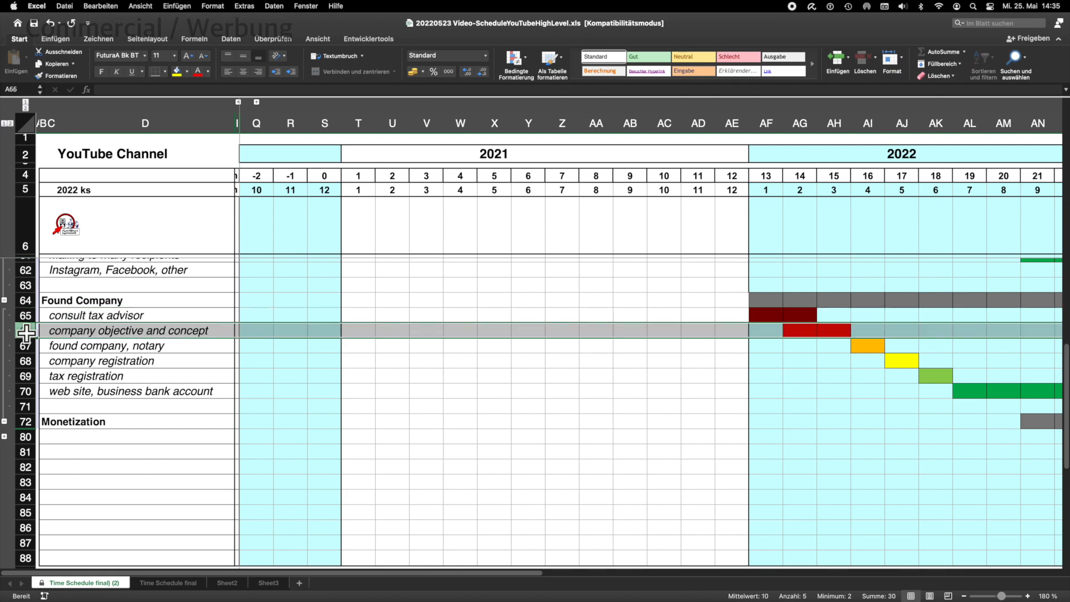
pyautogui.click(26, 346)
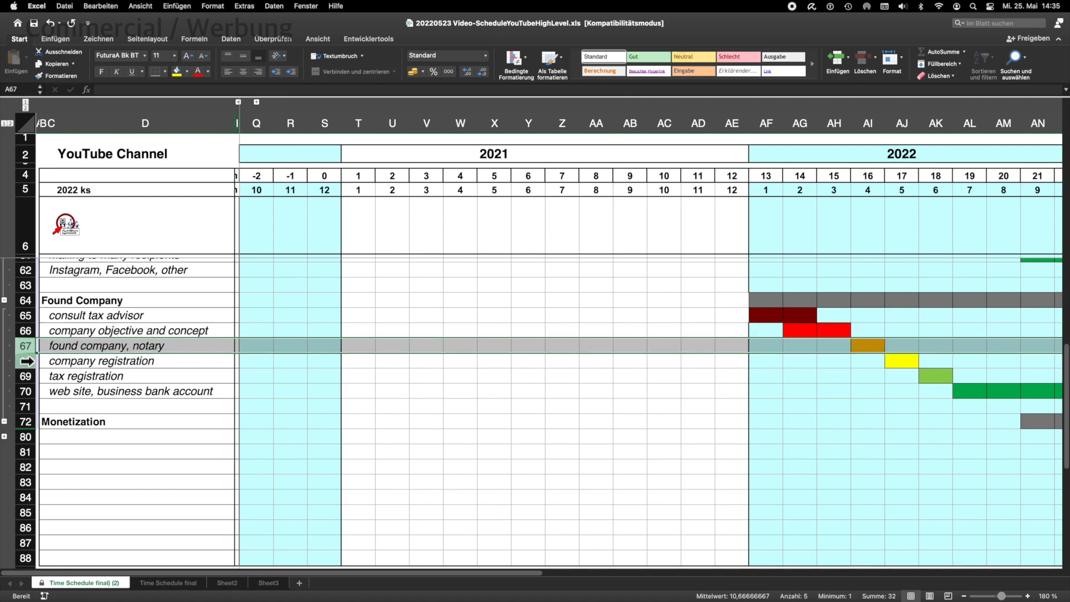
pyautogui.click(26, 361)
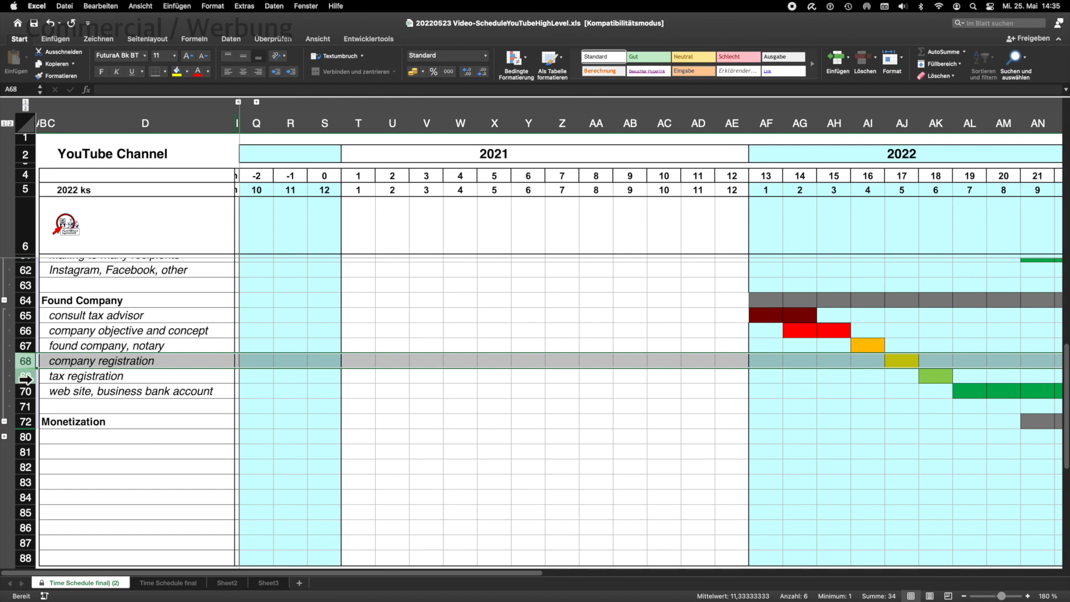
pyautogui.click(26, 377)
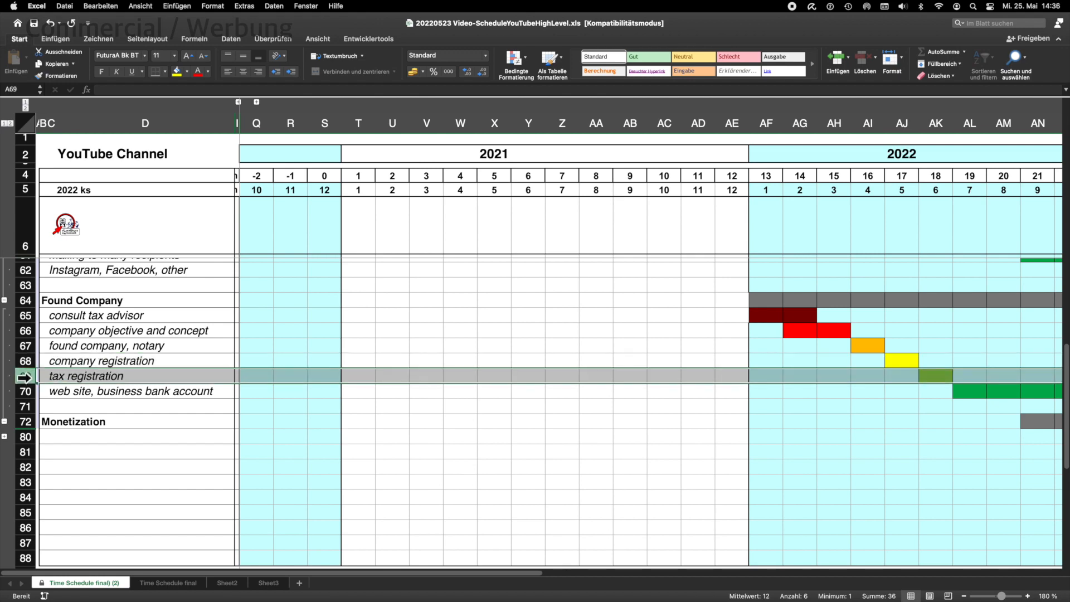
pyautogui.click(26, 393)
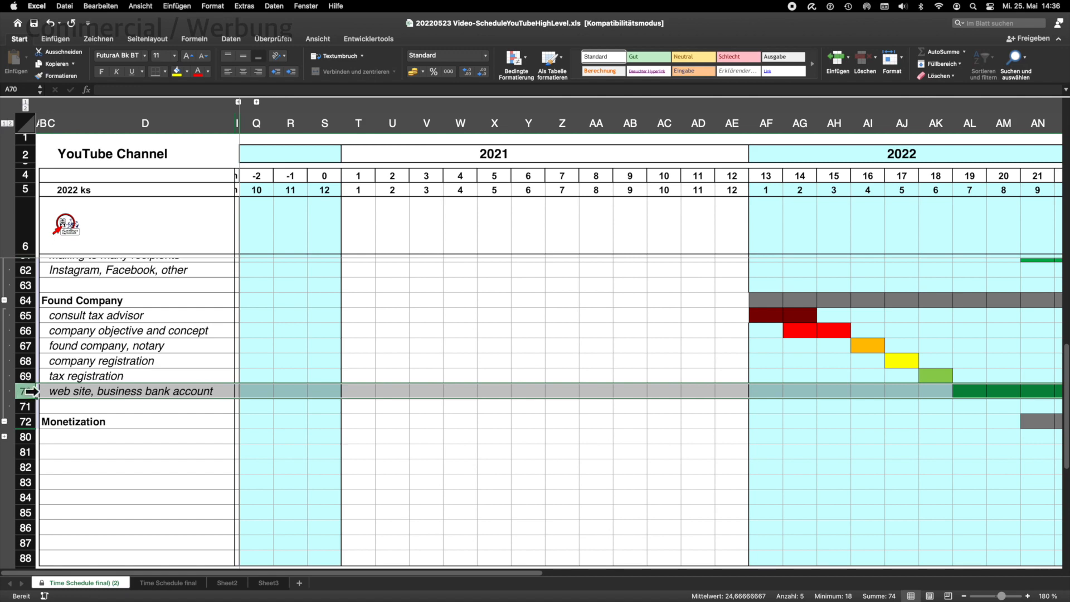
# Step: Expand the Monetization group and highlight its subtask rows in turn, from PayPal Account for Donation to Consultancy
pyautogui.click(4, 437)
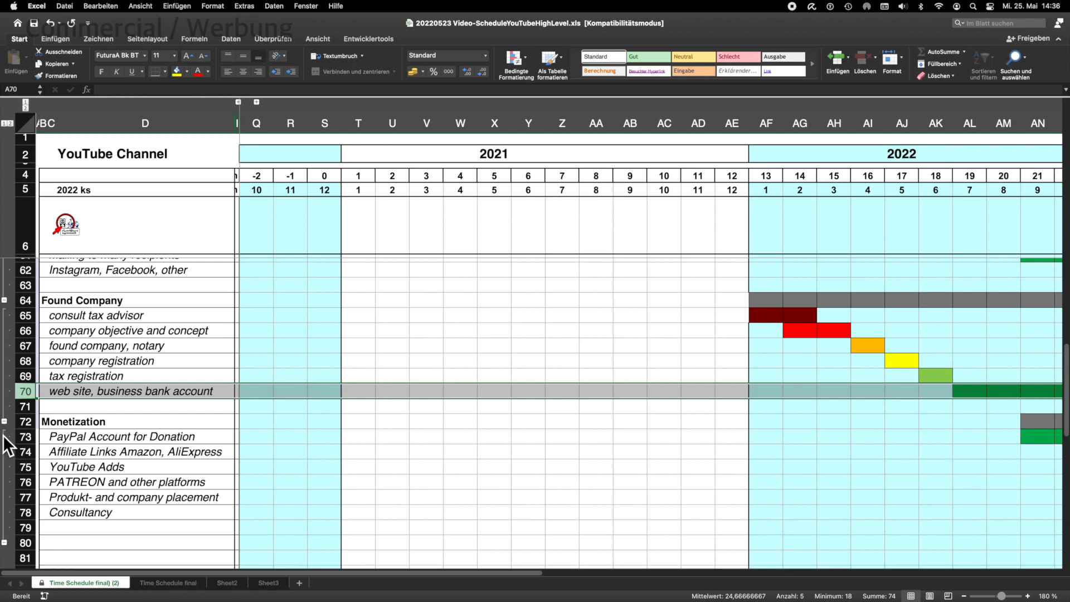
pyautogui.hscroll(9, 514, 445)
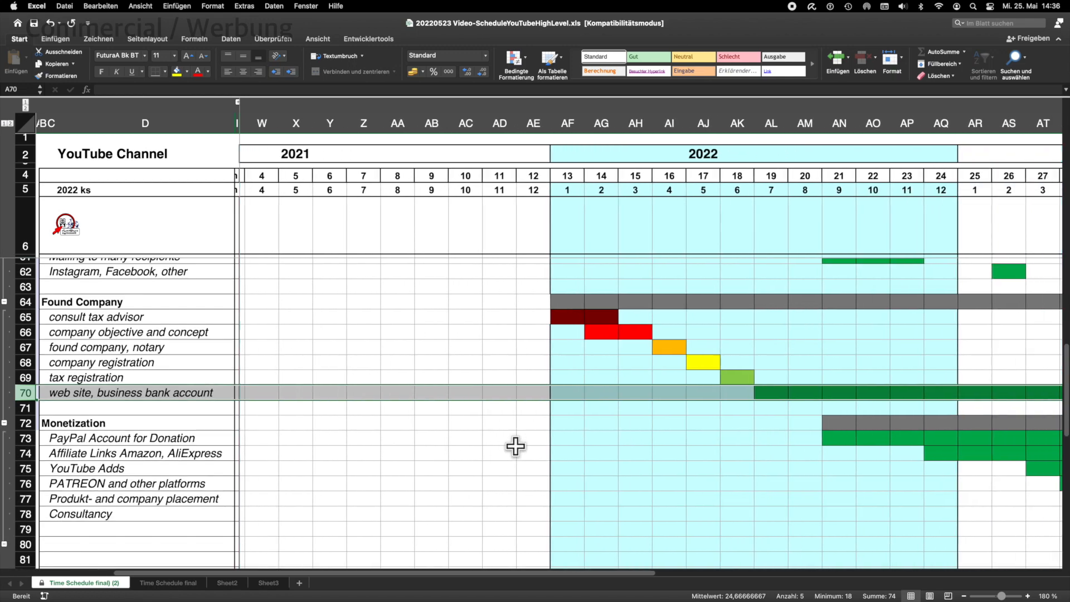
pyautogui.hscroll(6, 514, 446)
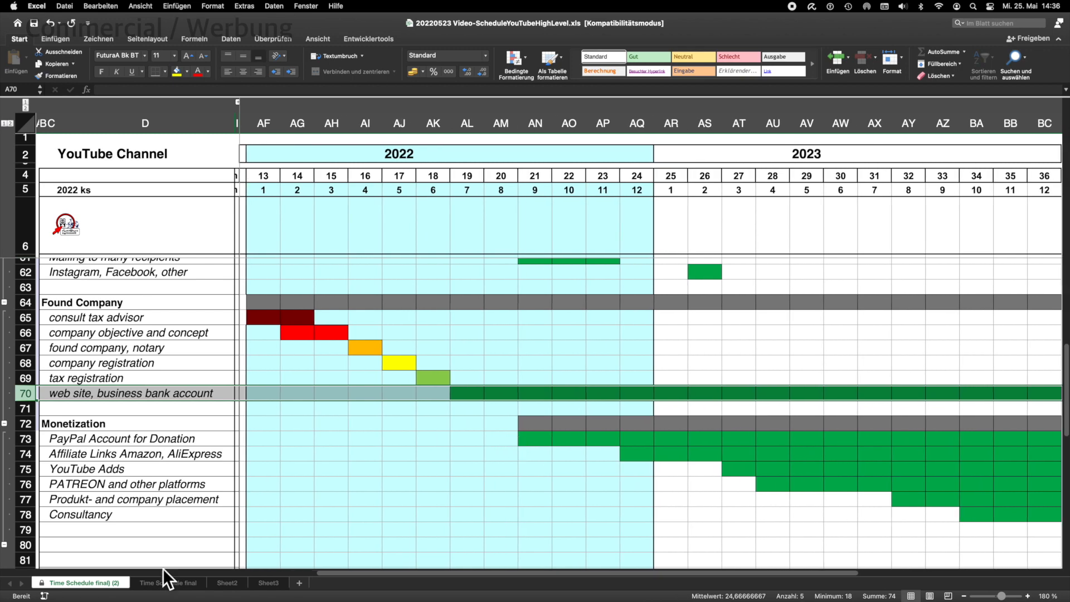
pyautogui.click(28, 439)
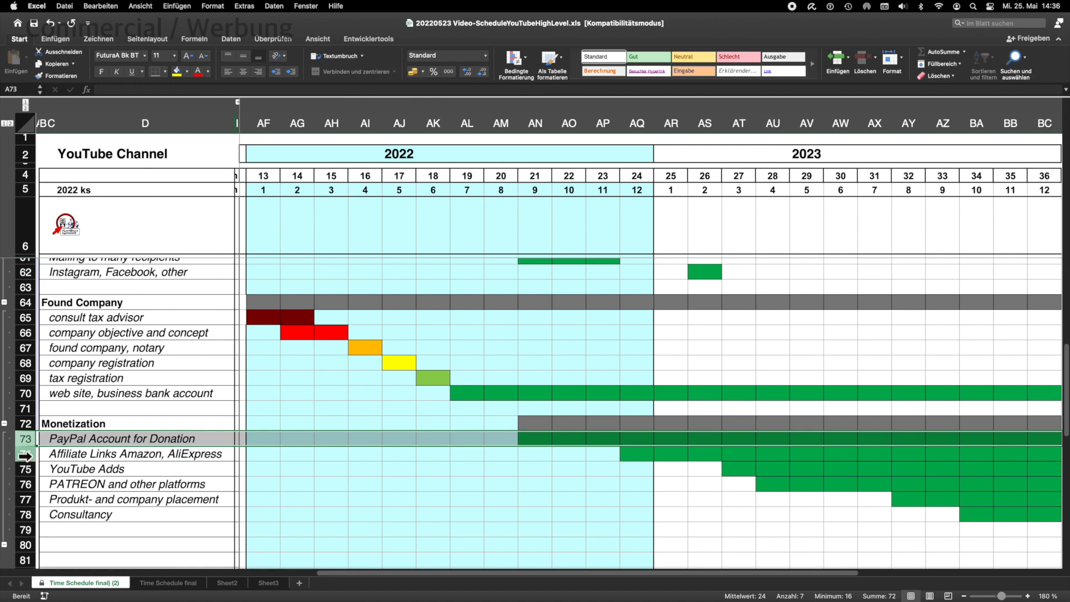
pyautogui.click(25, 456)
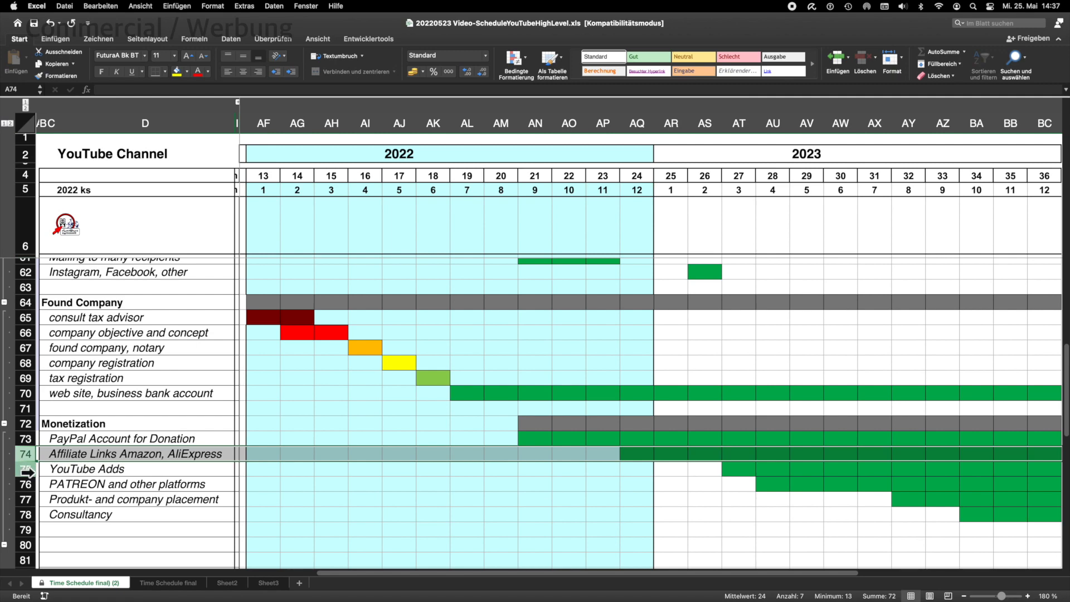
pyautogui.click(25, 471)
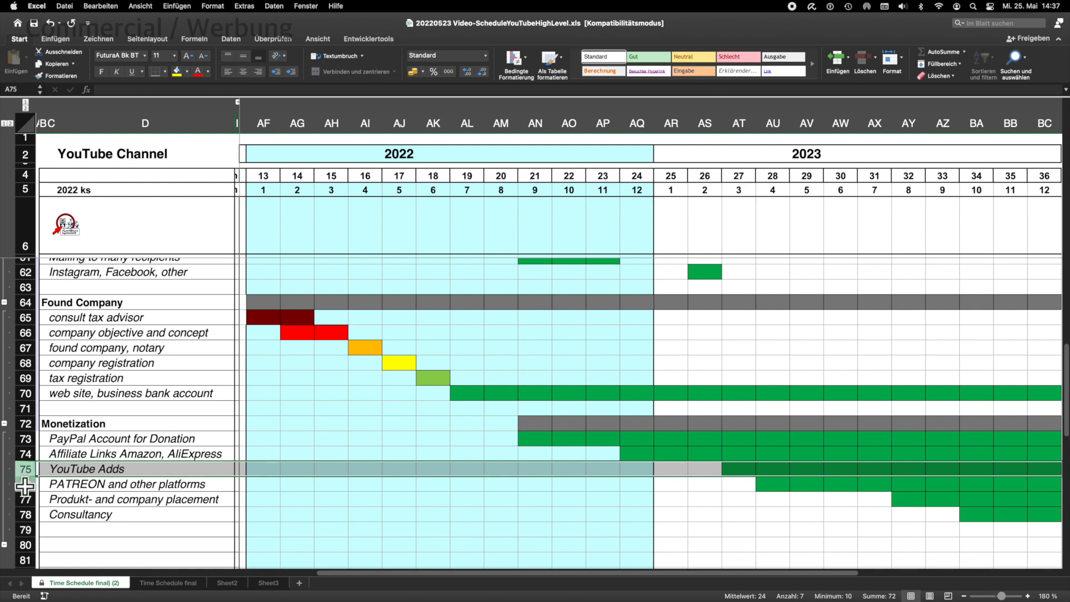
pyautogui.click(25, 485)
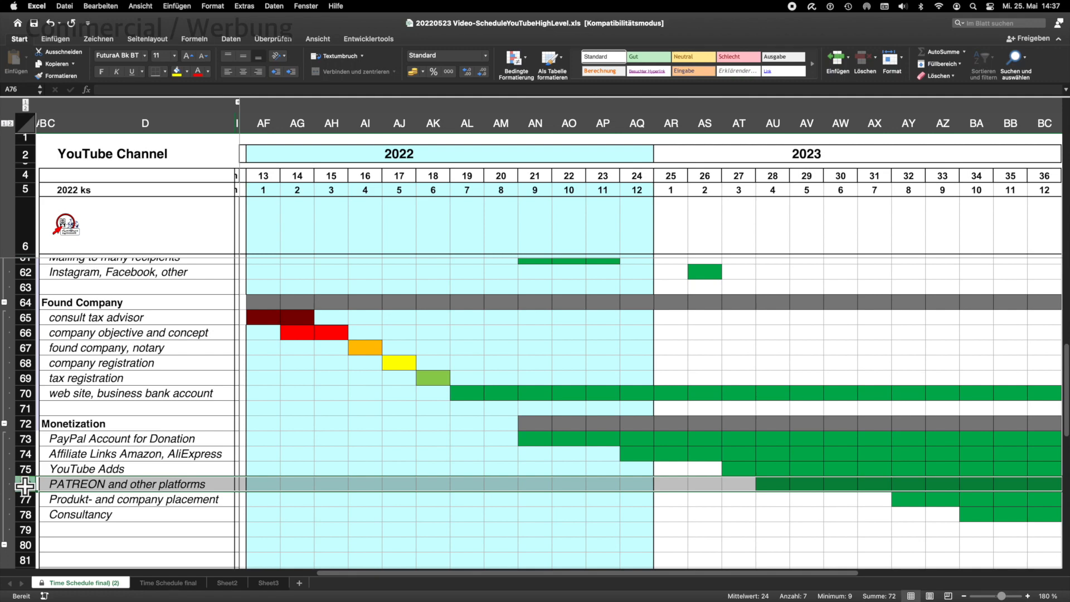
pyautogui.click(26, 499)
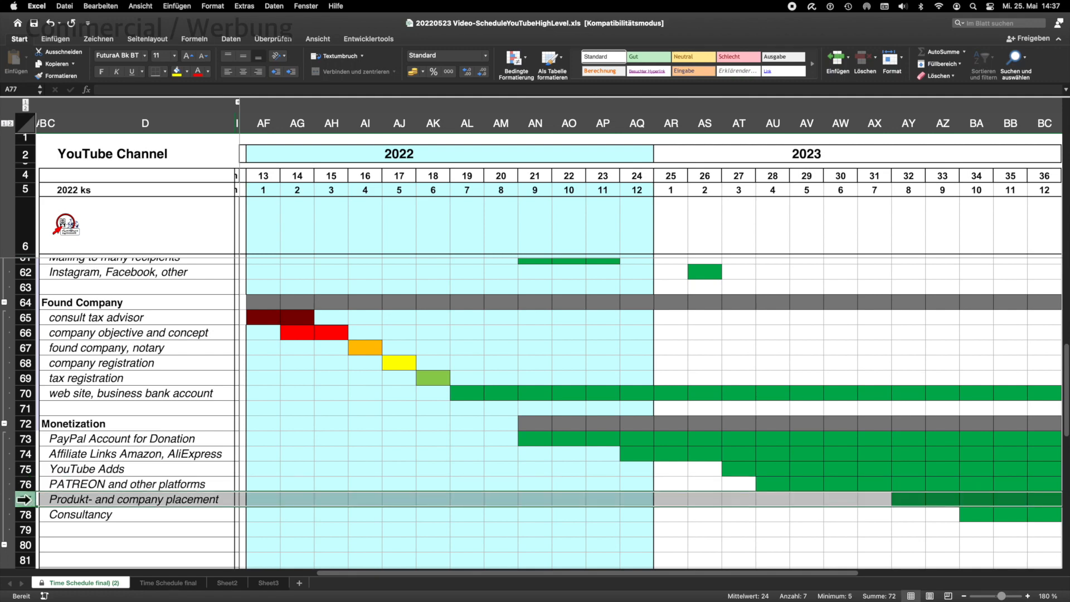
pyautogui.click(25, 515)
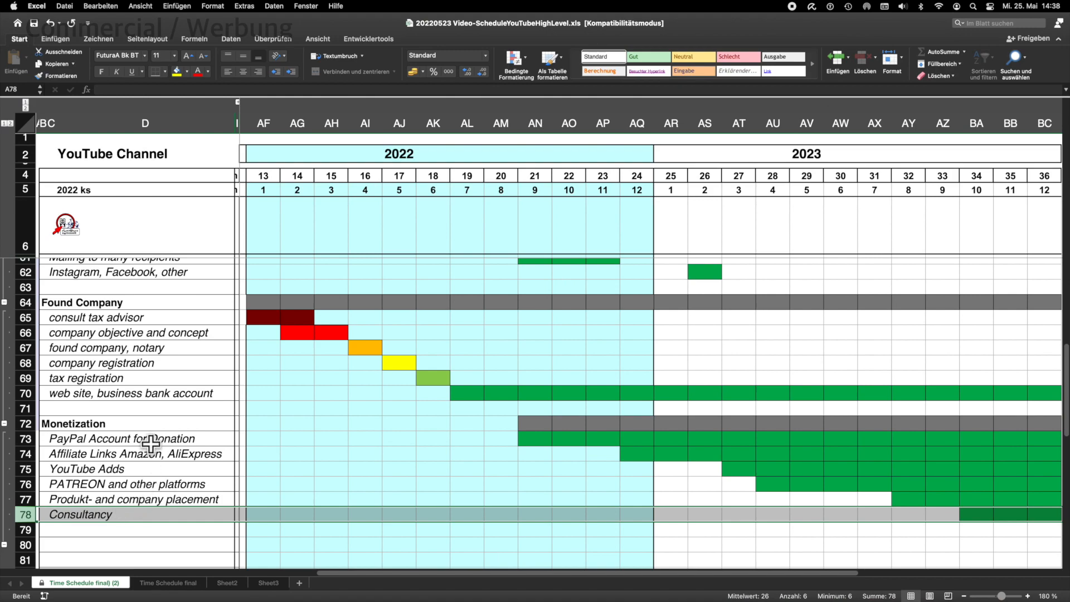
pyautogui.scroll(6, 152, 394)
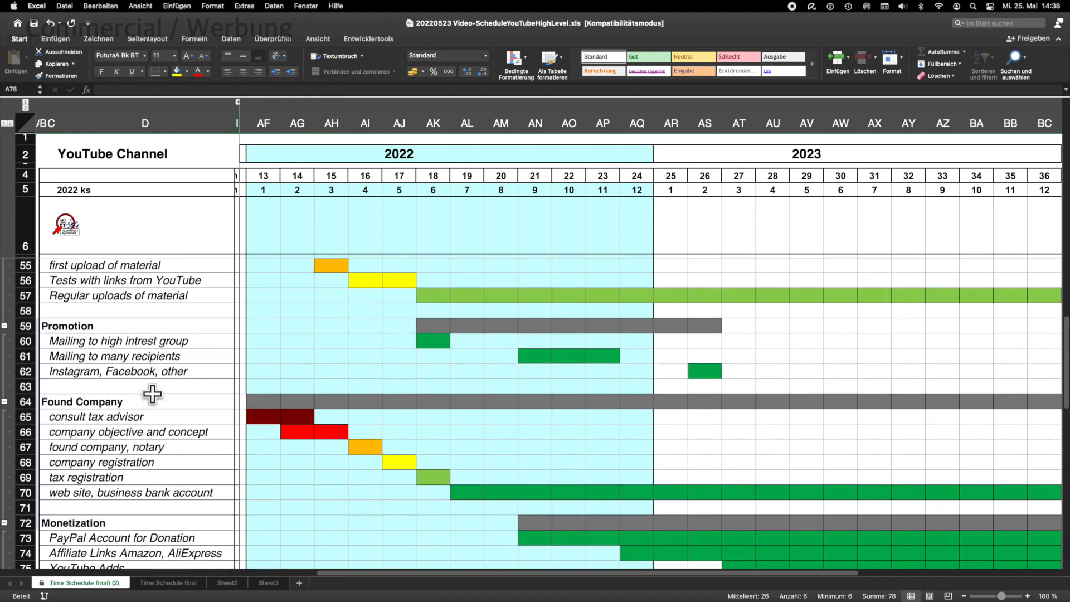
# Step: Show the hidden start, end, duration and responsibility columns beside the YouTube Channel group's task list
pyautogui.scroll(10, 152, 394)
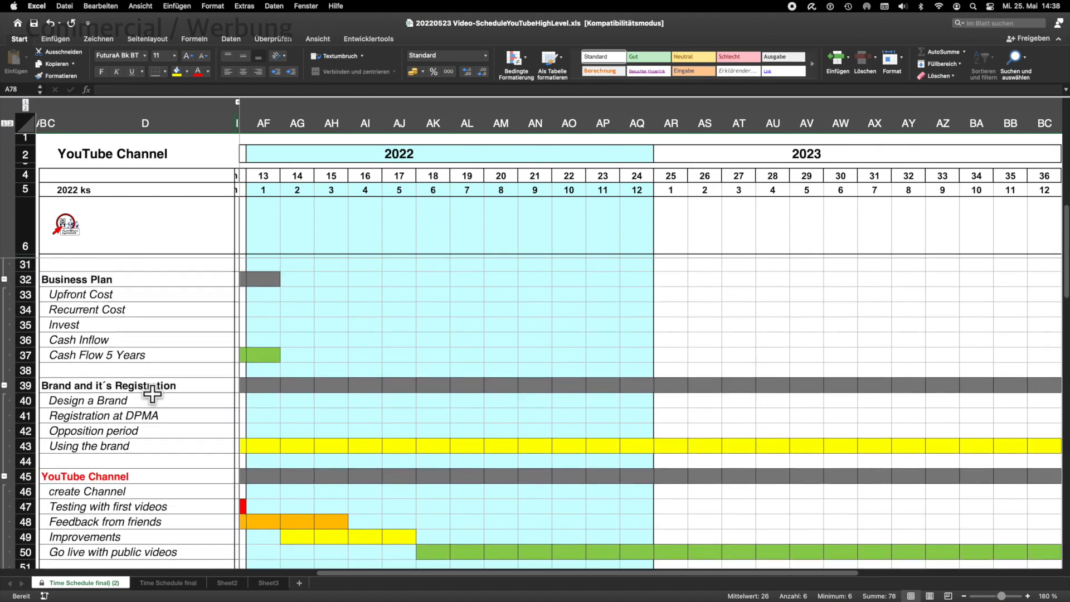
pyautogui.scroll(-7, 152, 394)
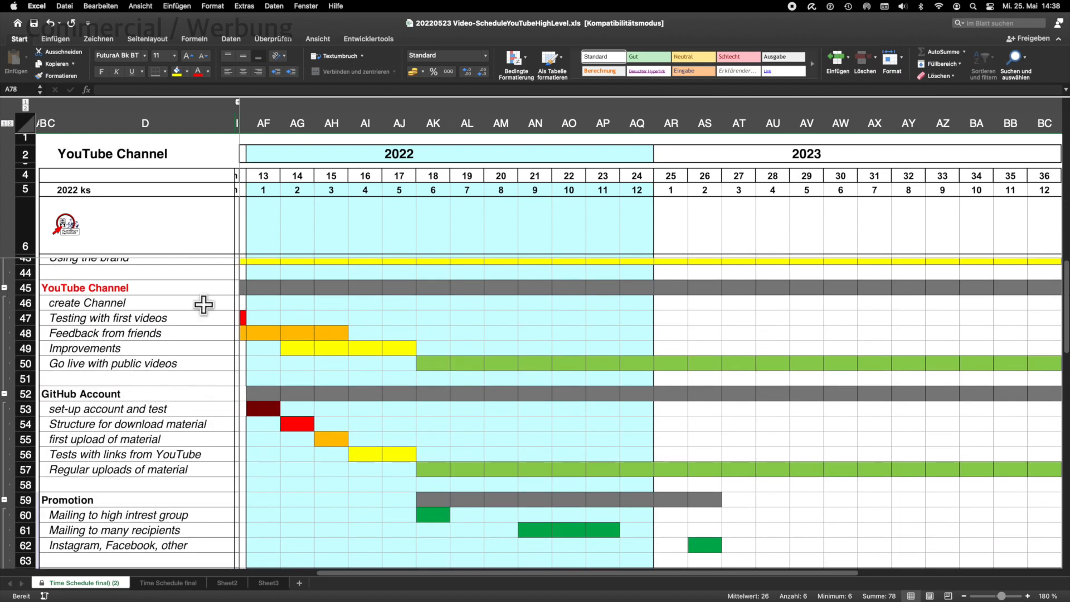
pyautogui.hscroll(-6, 338, 307)
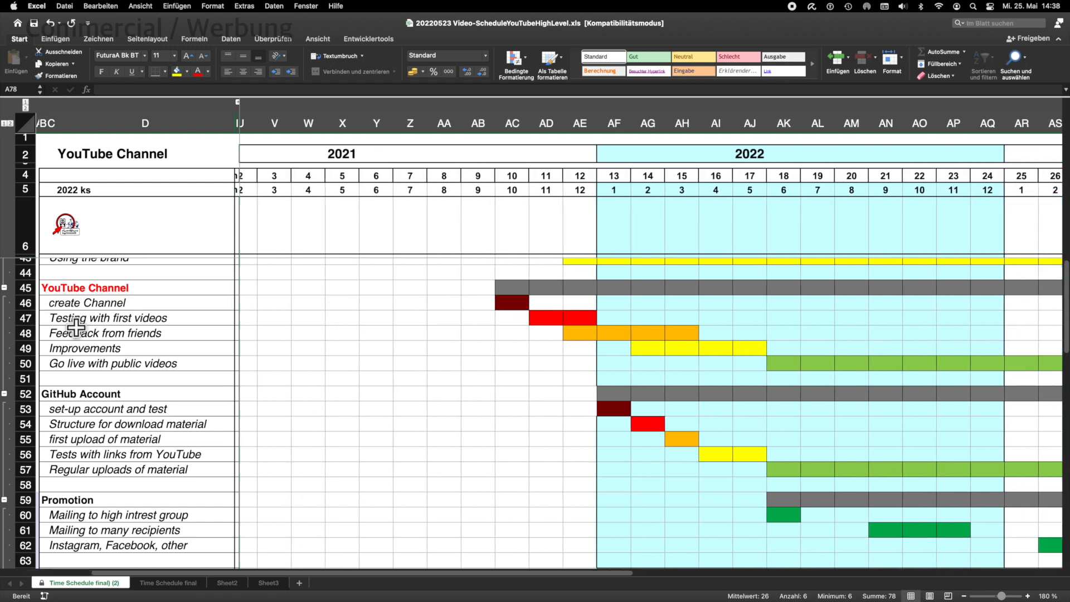
pyautogui.click(25, 106)
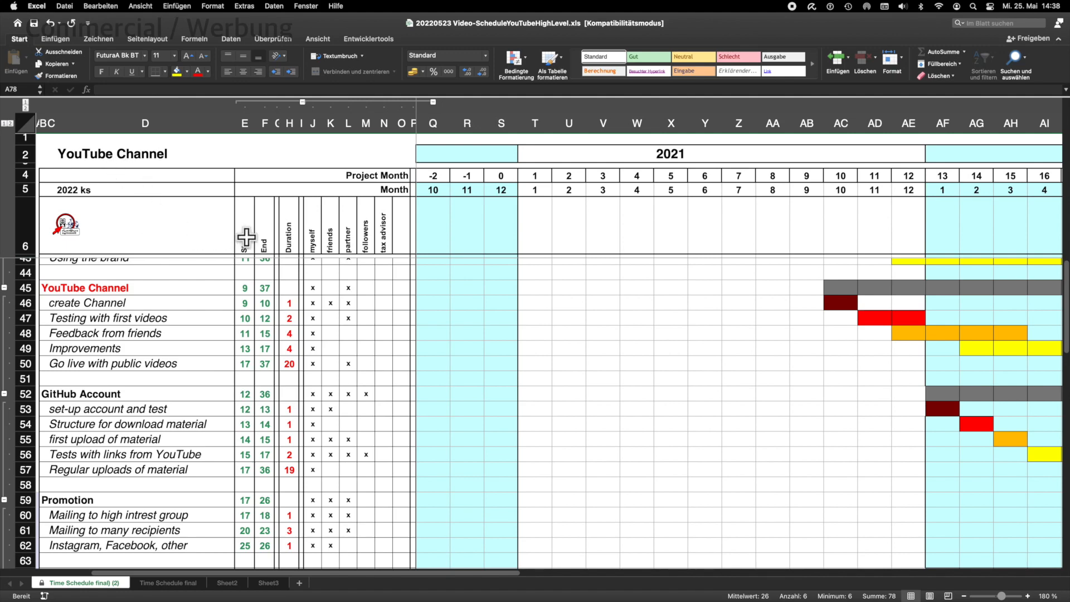
pyautogui.scroll(2, 253, 326)
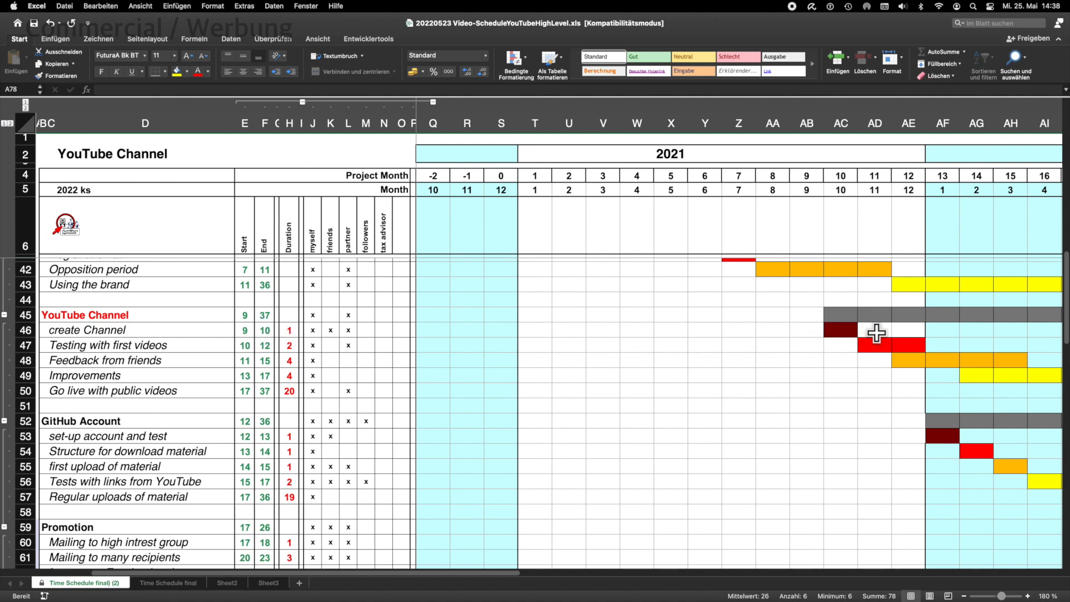
# Step: Examine the start and end formulas of the YouTube Channel group and its create Channel and Testing with first videos subtasks
pyautogui.click(264, 316)
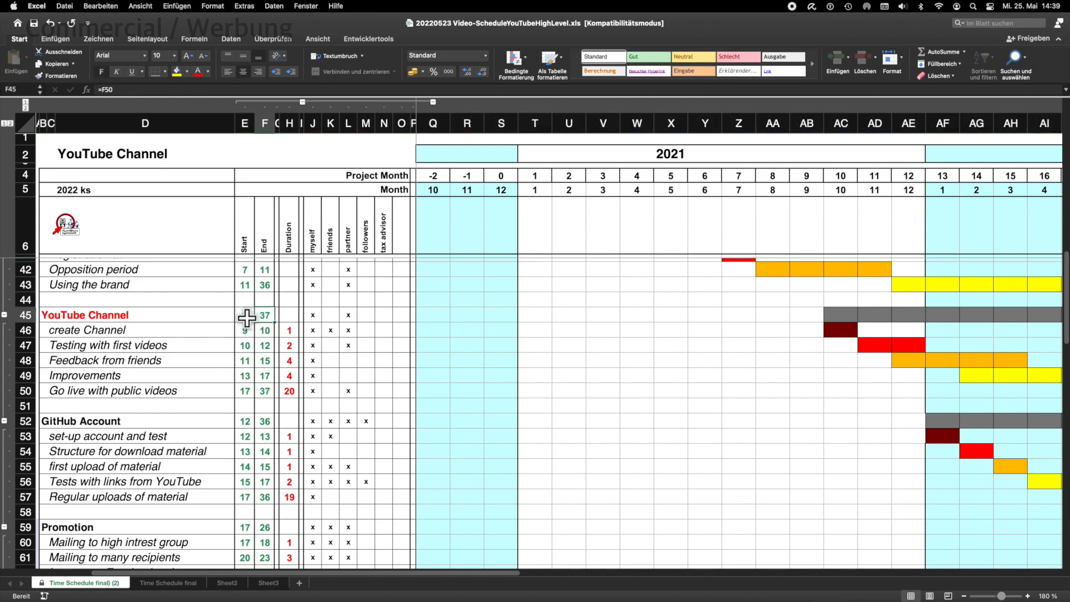
pyautogui.click(245, 317)
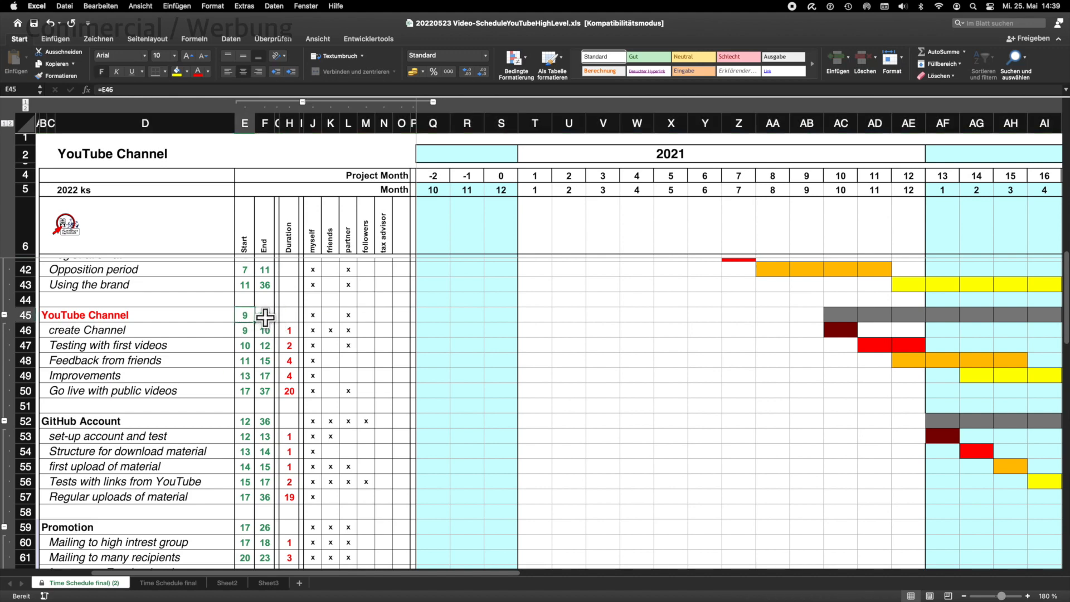
pyautogui.click(266, 317)
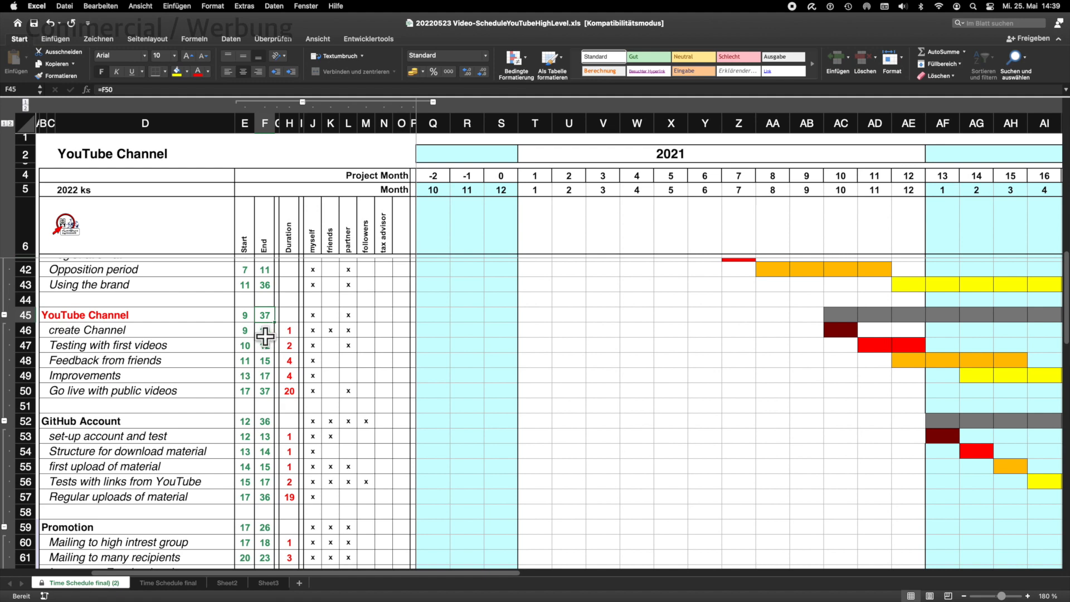
pyautogui.click(268, 332)
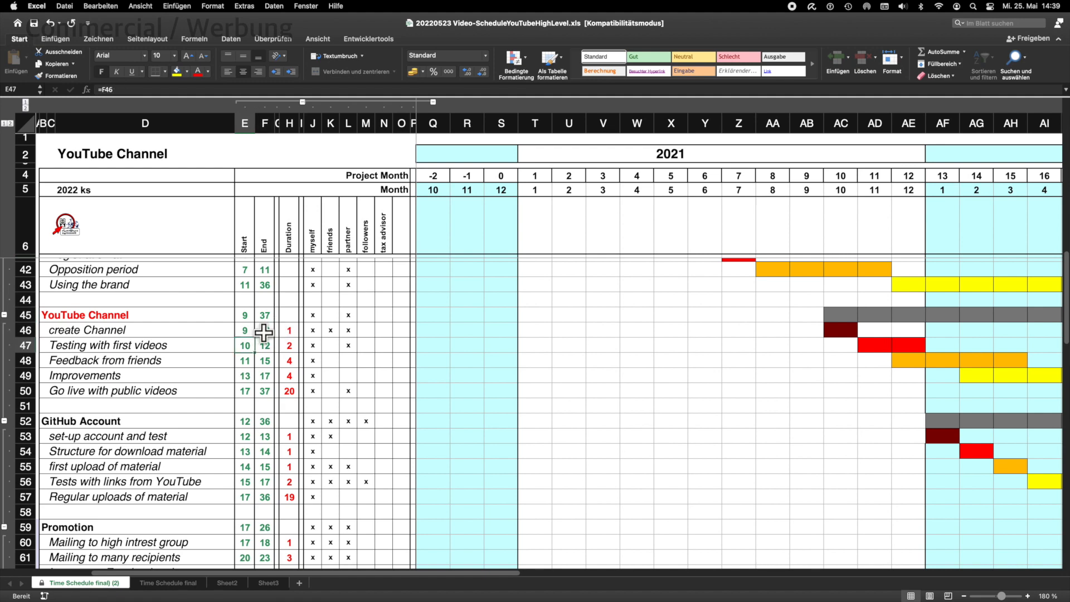
pyautogui.click(245, 350)
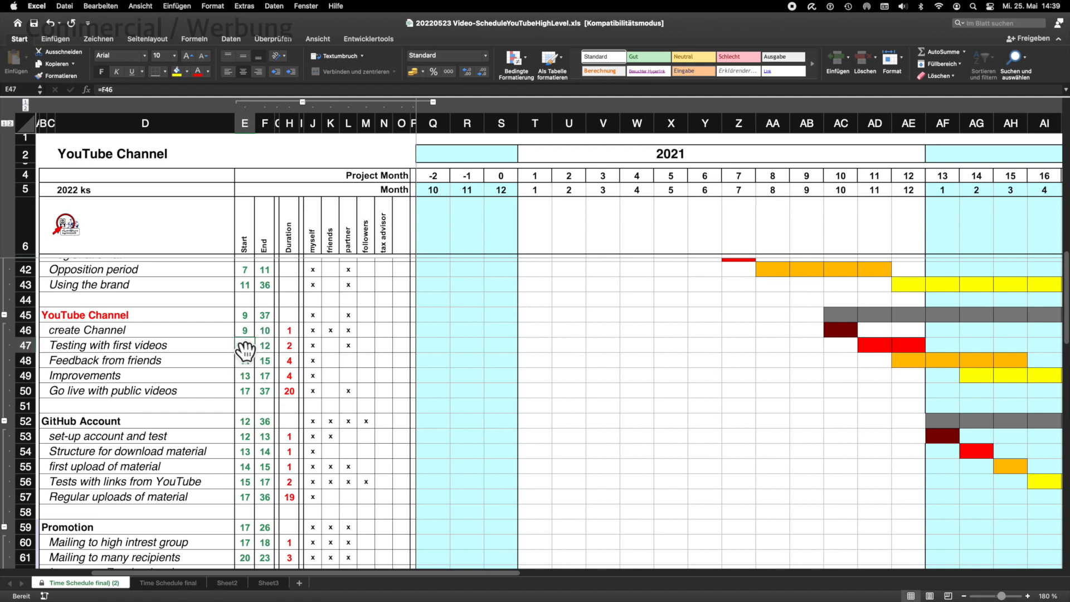
# Step: Try a duration of 3 for the create Channel subtask and set it back to 1
pyautogui.click(288, 331)
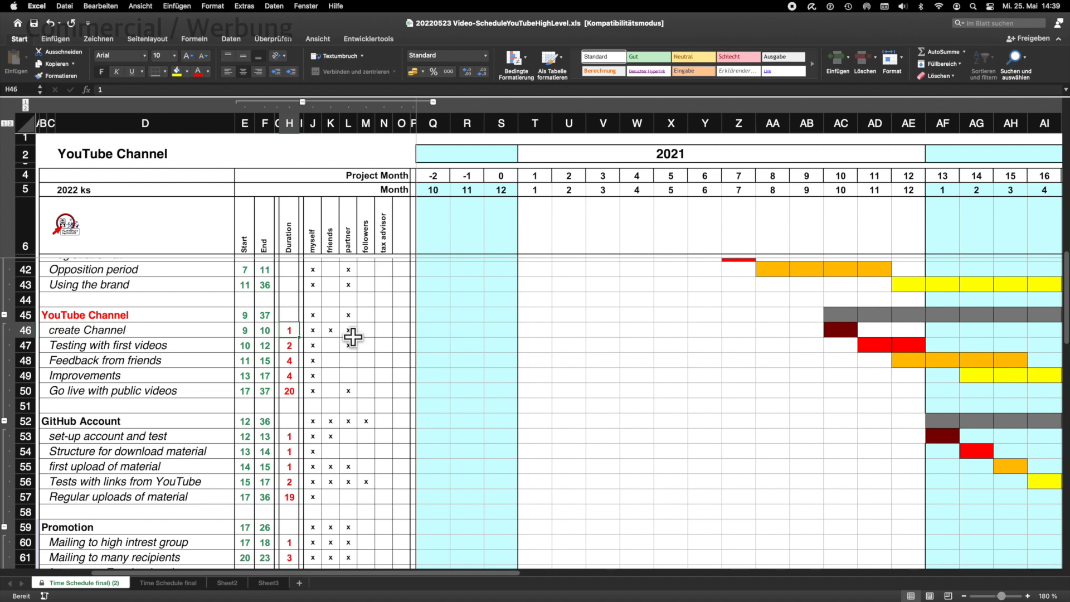
pyautogui.write('3')
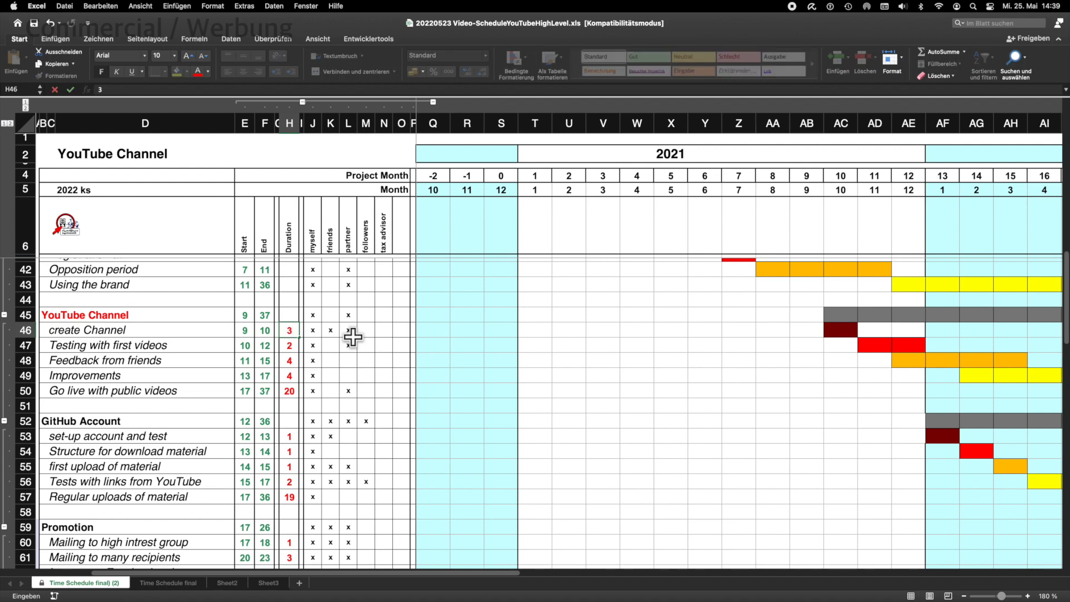
pyautogui.press('Return')
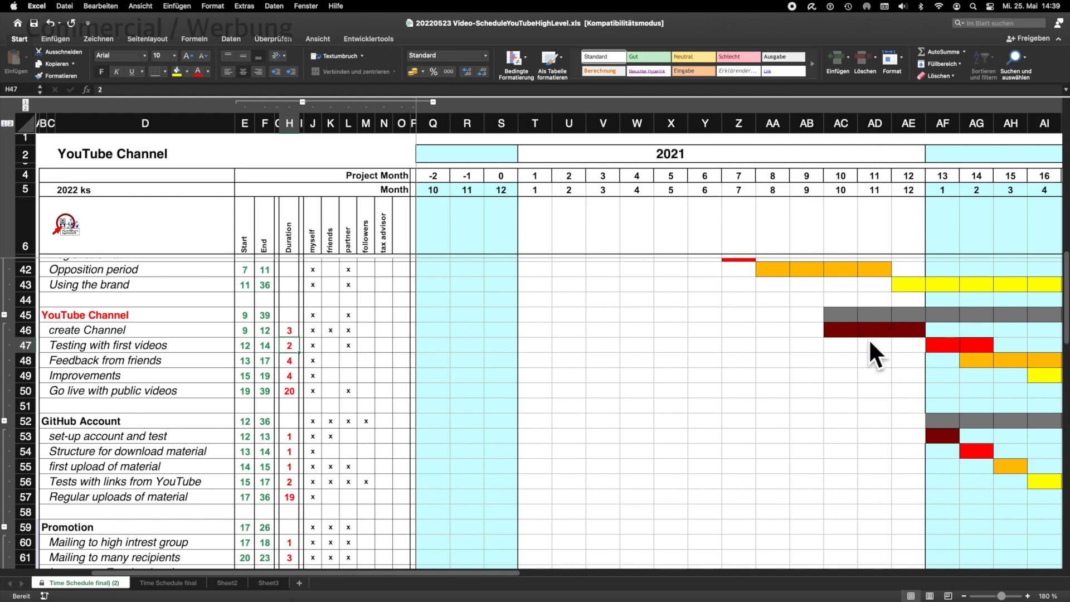
pyautogui.click(286, 332)
pyautogui.write('1')
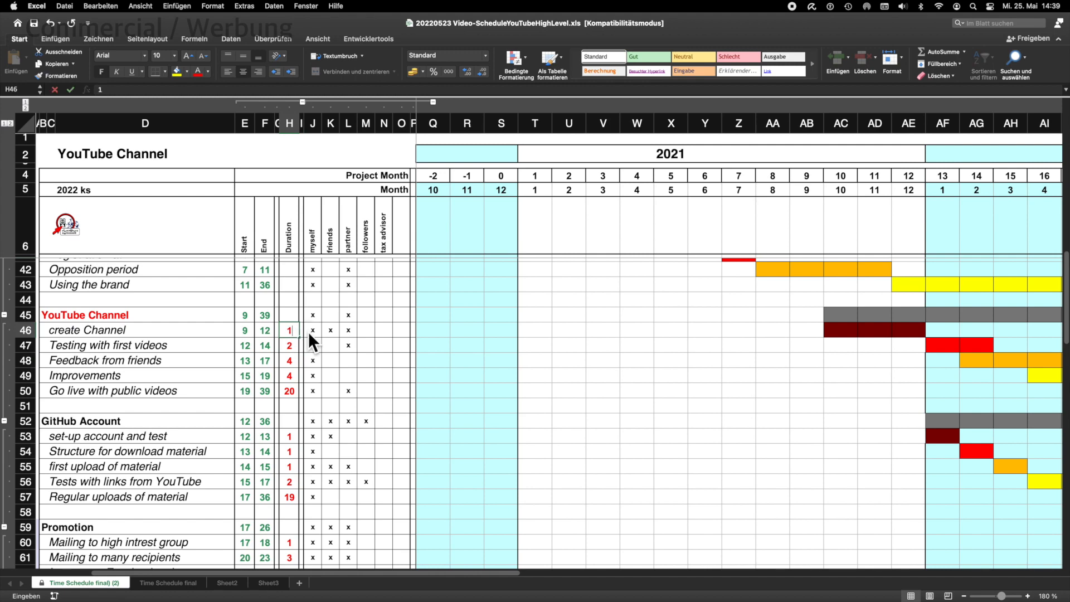
pyautogui.press('Return')
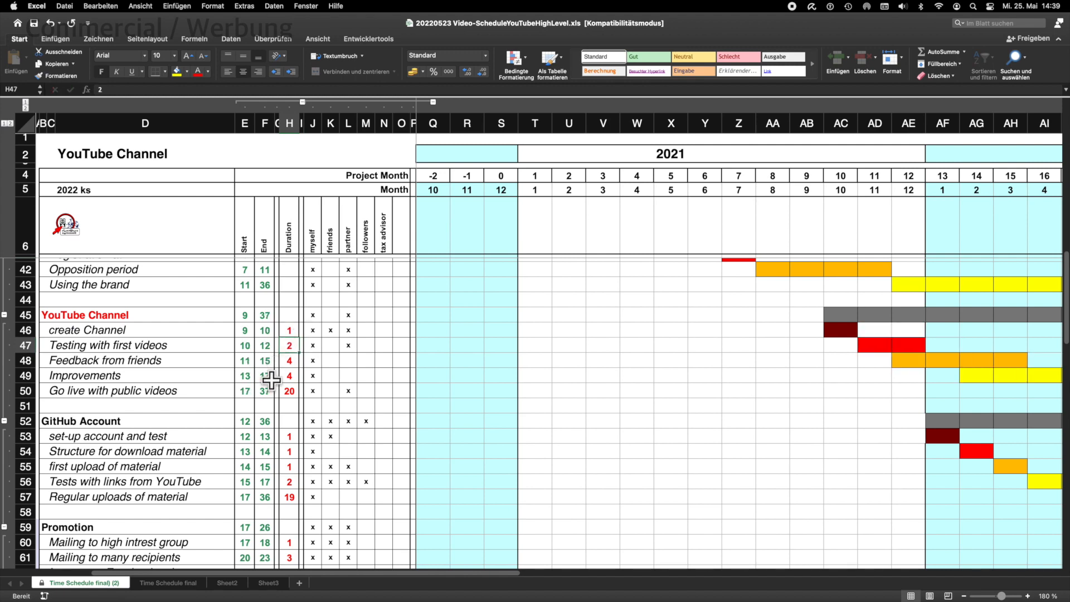
# Step: Hide the start, end, duration and responsibility columns and review the task bars from the Content group down to Monetization
pyautogui.scroll(1, 312, 374)
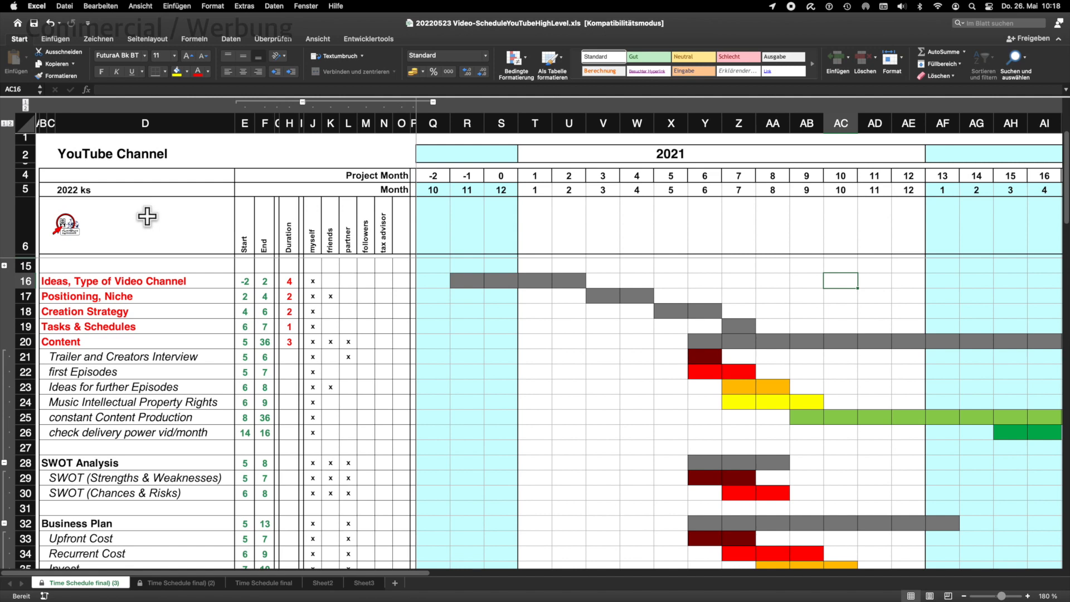
pyautogui.click(25, 101)
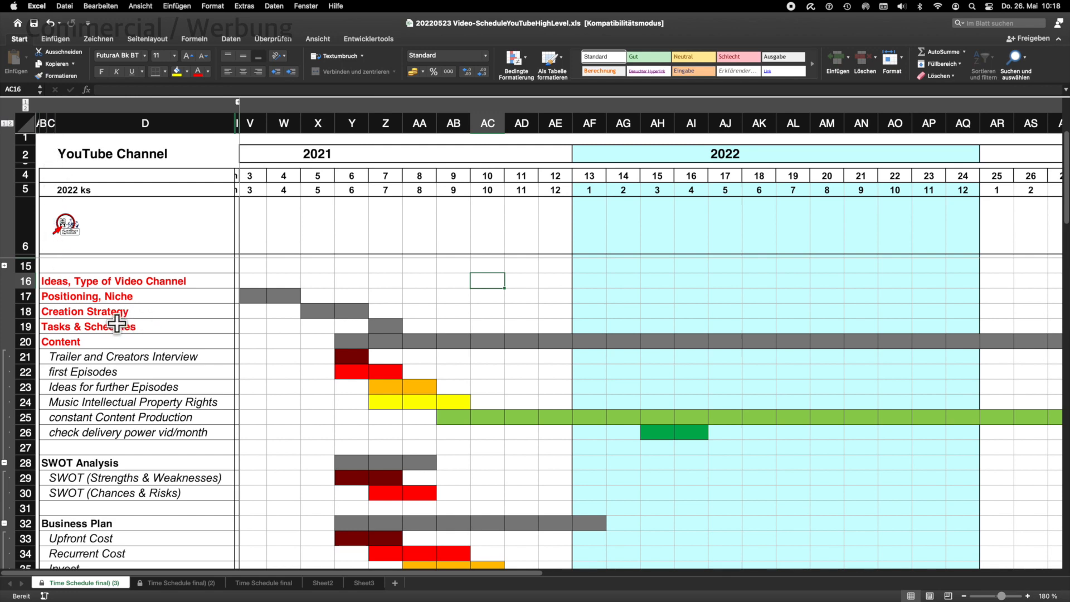
pyautogui.scroll(-10, 411, 357)
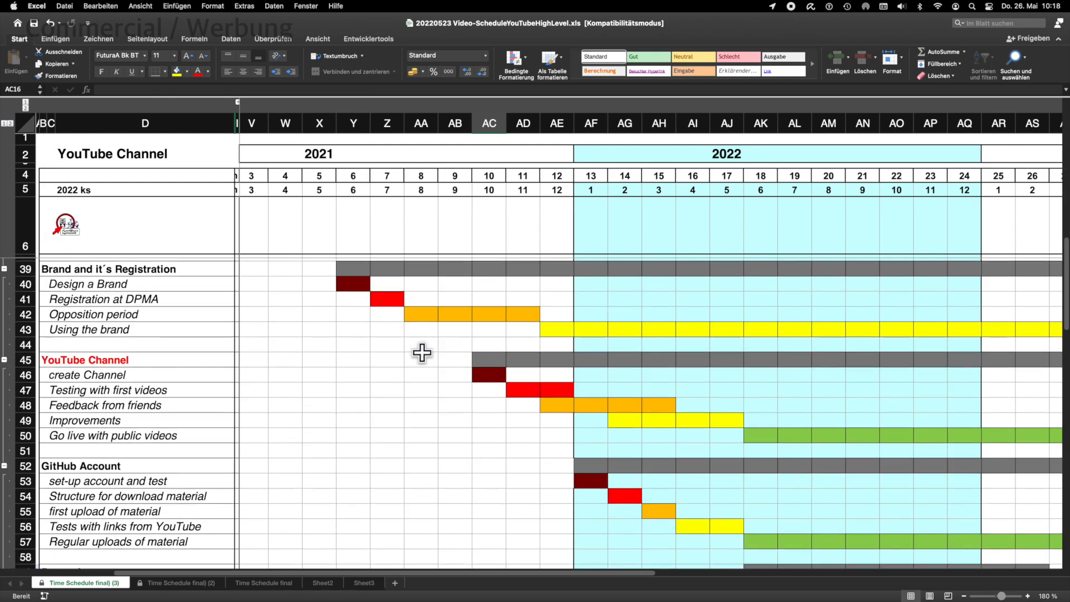
pyautogui.scroll(-3, 427, 351)
pyautogui.hscroll(5, 429, 348)
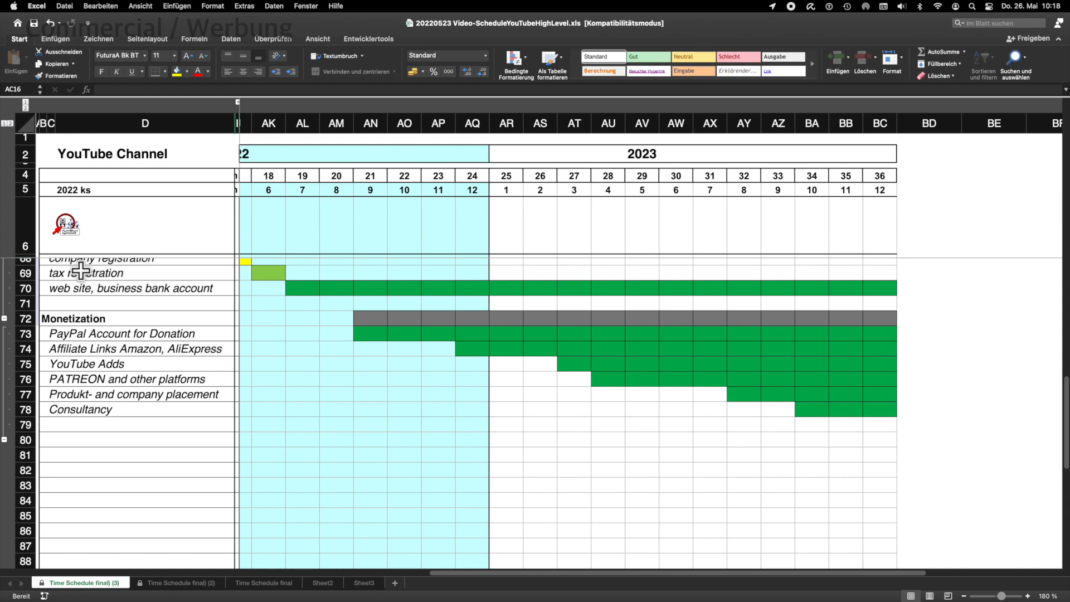
pyautogui.scroll(12, 110, 347)
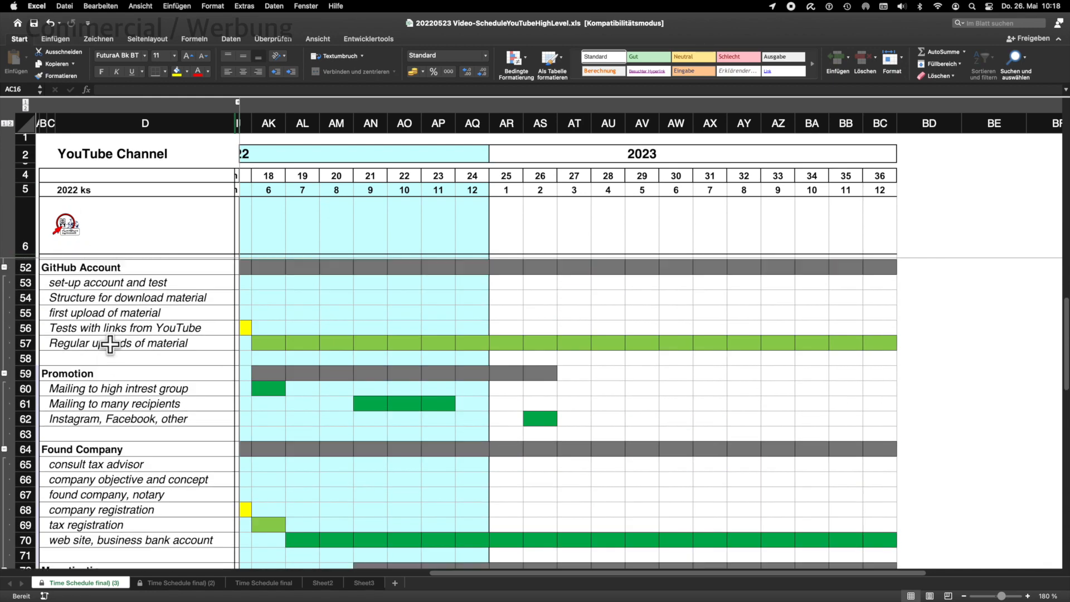
pyautogui.scroll(3, 110, 345)
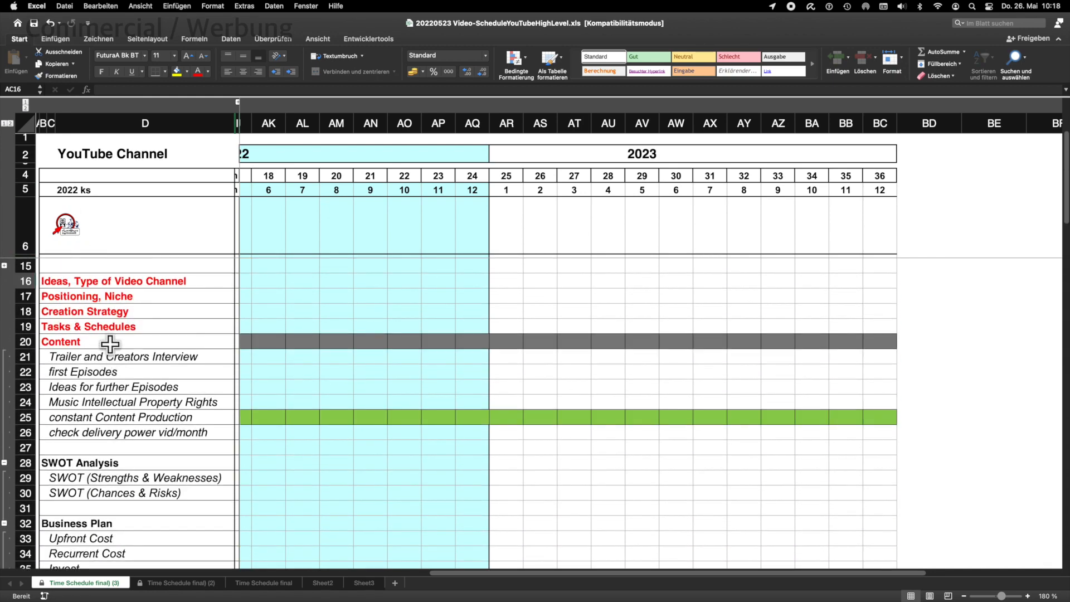
# Step: Expand the Example: Activity 1 group and copy the Sub-Activity 4 row's yellow formatting to the PATREON and other platforms row
pyautogui.click(4, 266)
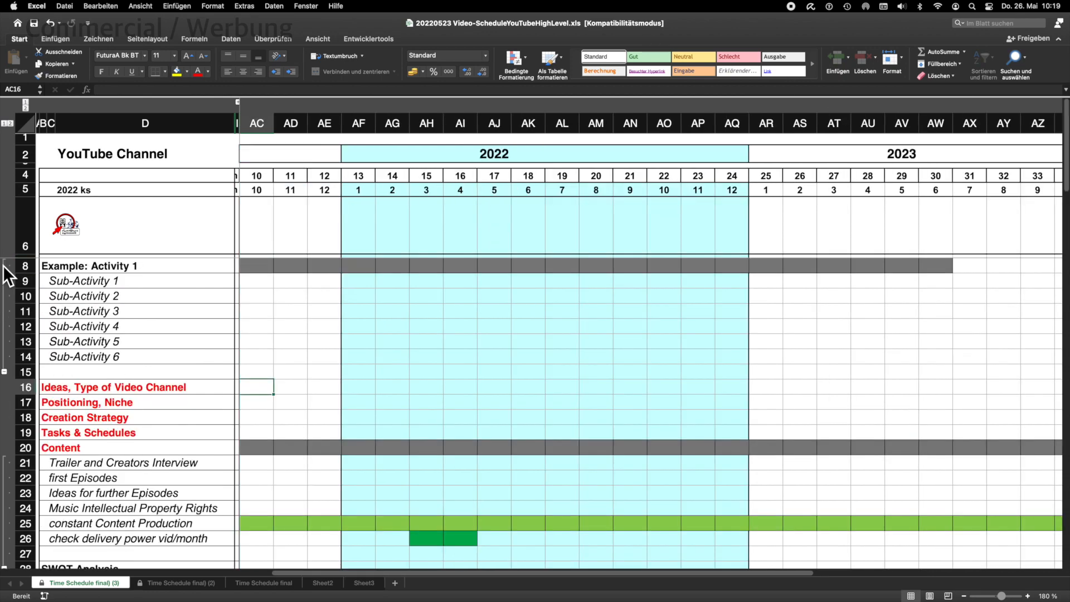
pyautogui.hscroll(-6, 328, 315)
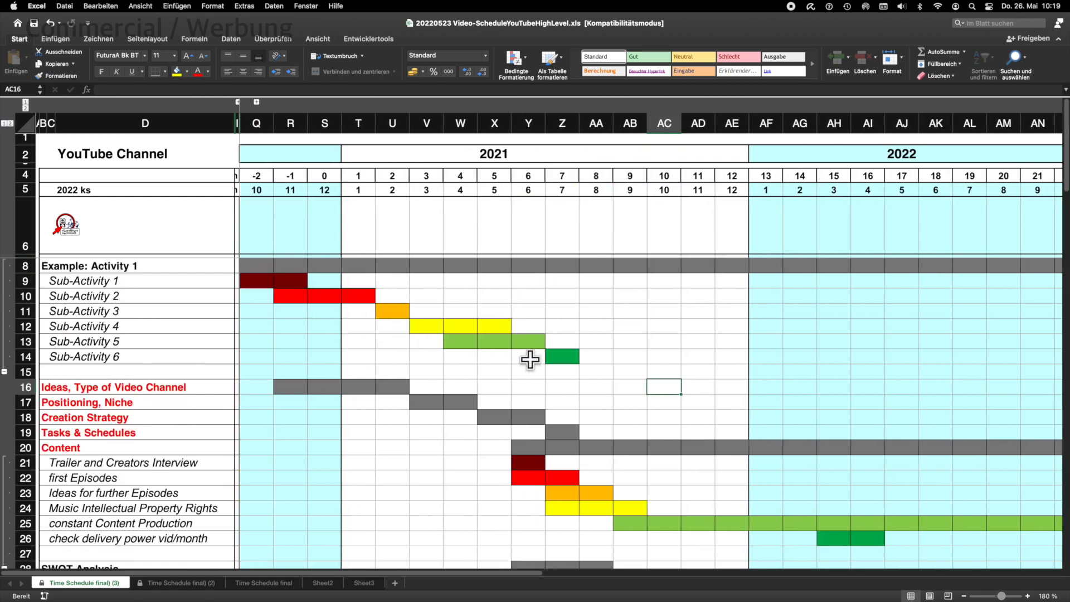
pyautogui.click(26, 327)
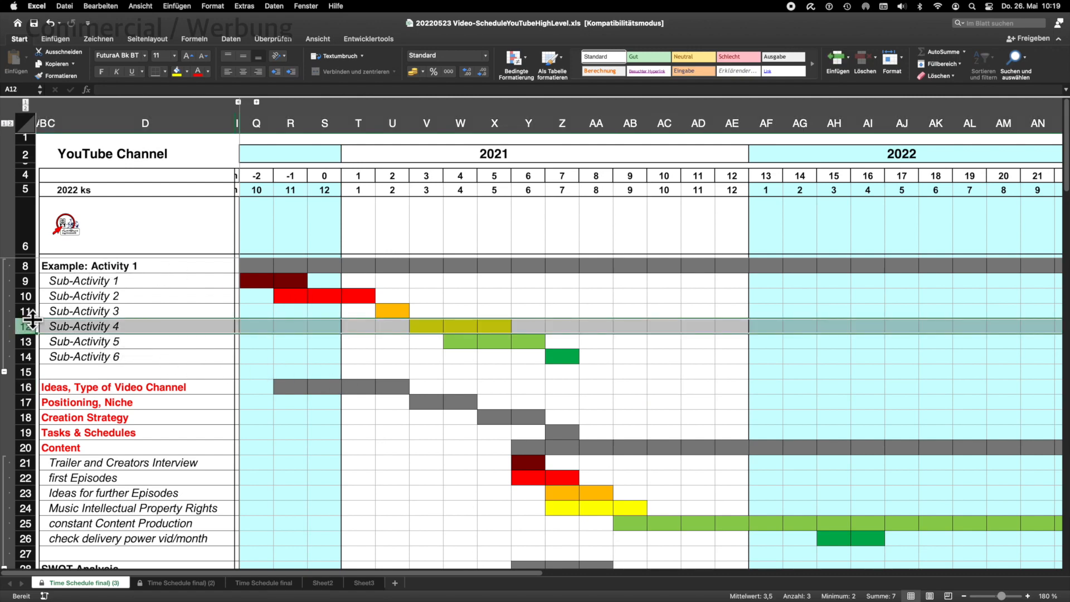
pyautogui.click(53, 75)
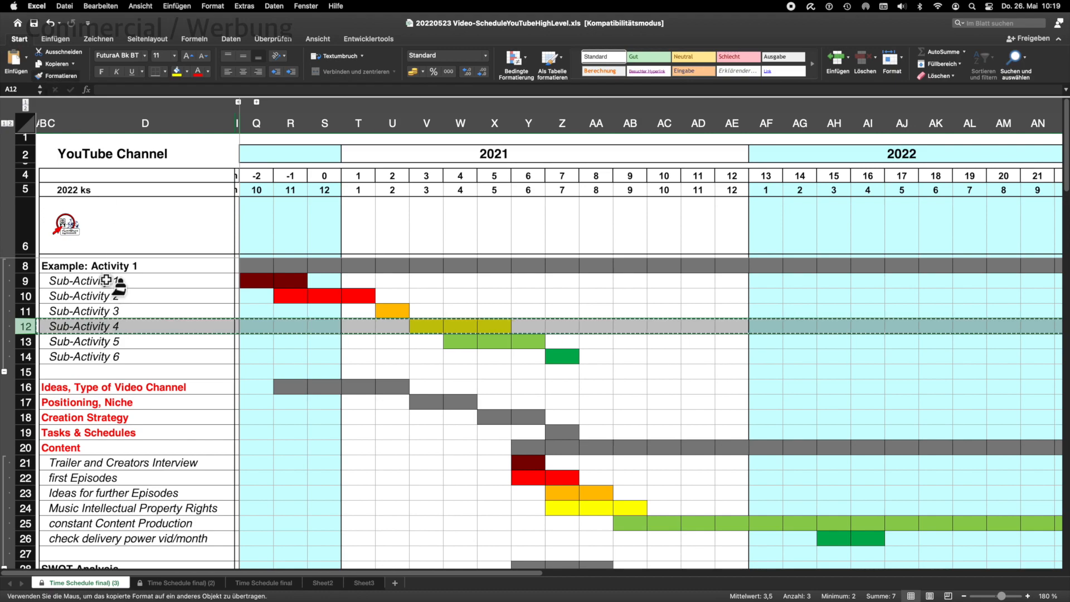
pyautogui.scroll(-10, 83, 411)
pyautogui.scroll(-10, 178, 378)
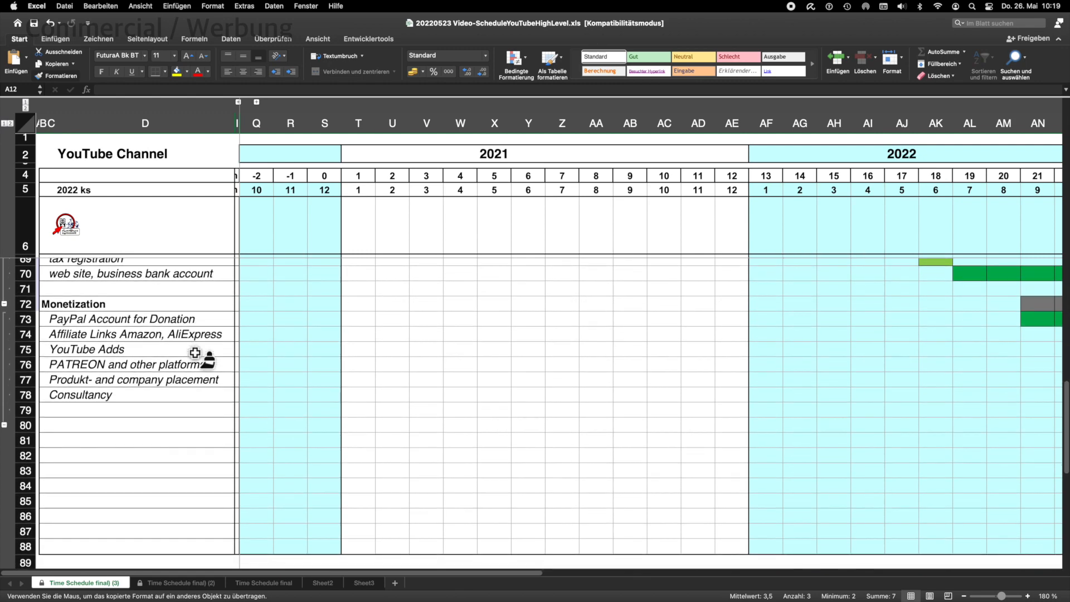
pyautogui.hscroll(10, 471, 385)
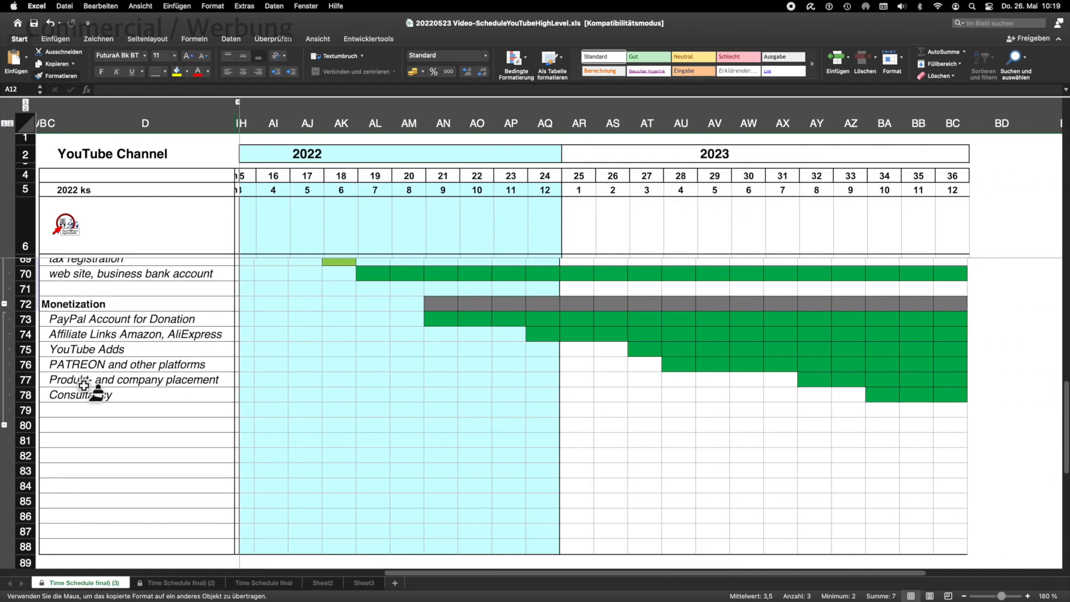
pyautogui.click(25, 364)
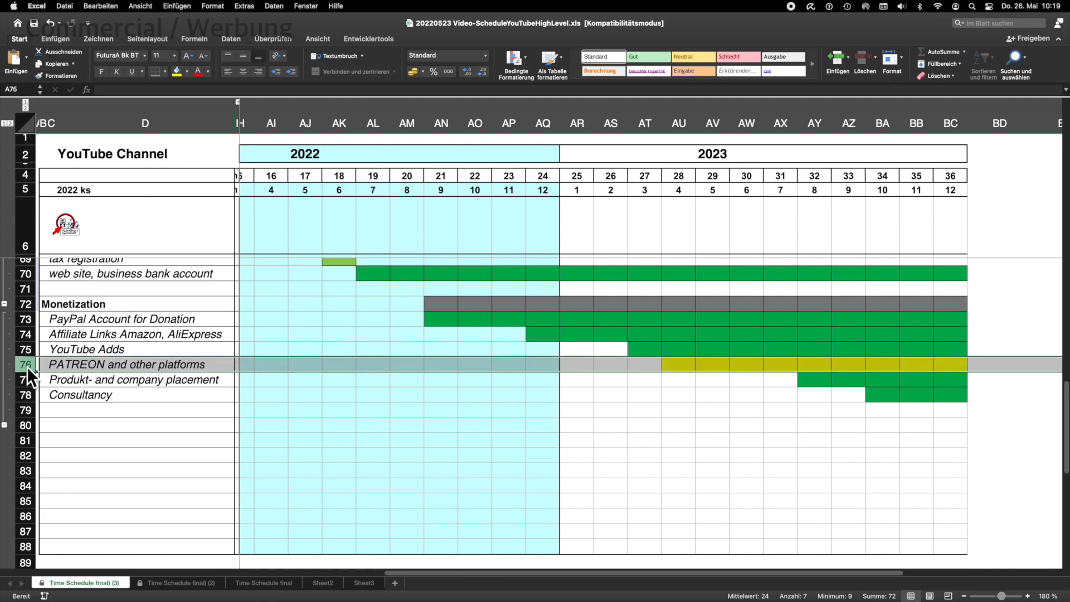
# Step: Select the YouTube Adds timeline cells Q75:BC75 and open their conditional formatting rule for editing
pyautogui.scroll(1, 458, 437)
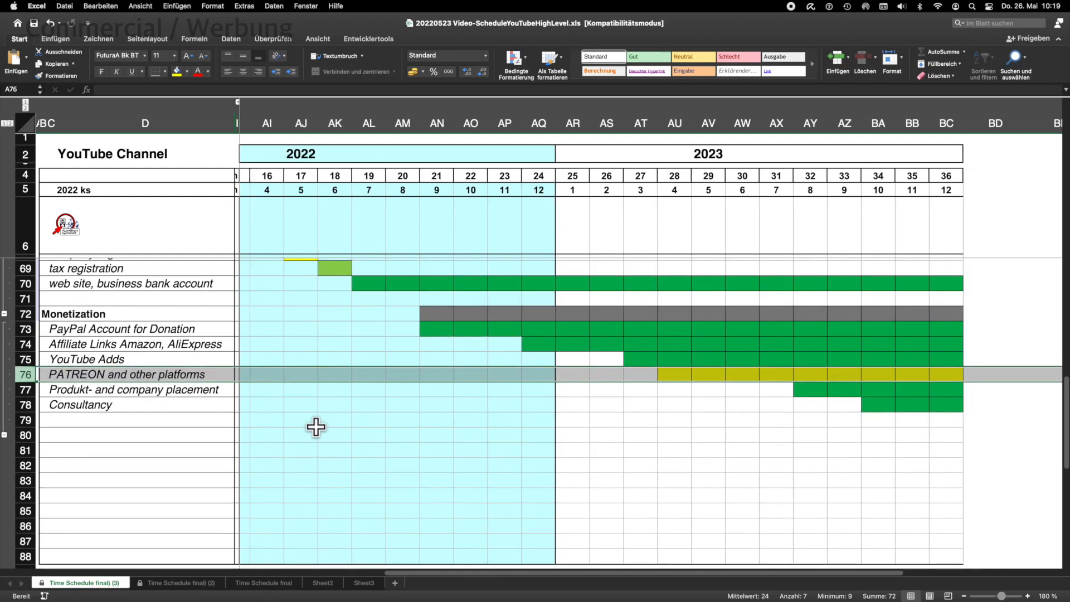
pyautogui.click(590, 439)
pyautogui.hscroll(-1, 831, 387)
pyautogui.scroll(-1, 727, 328)
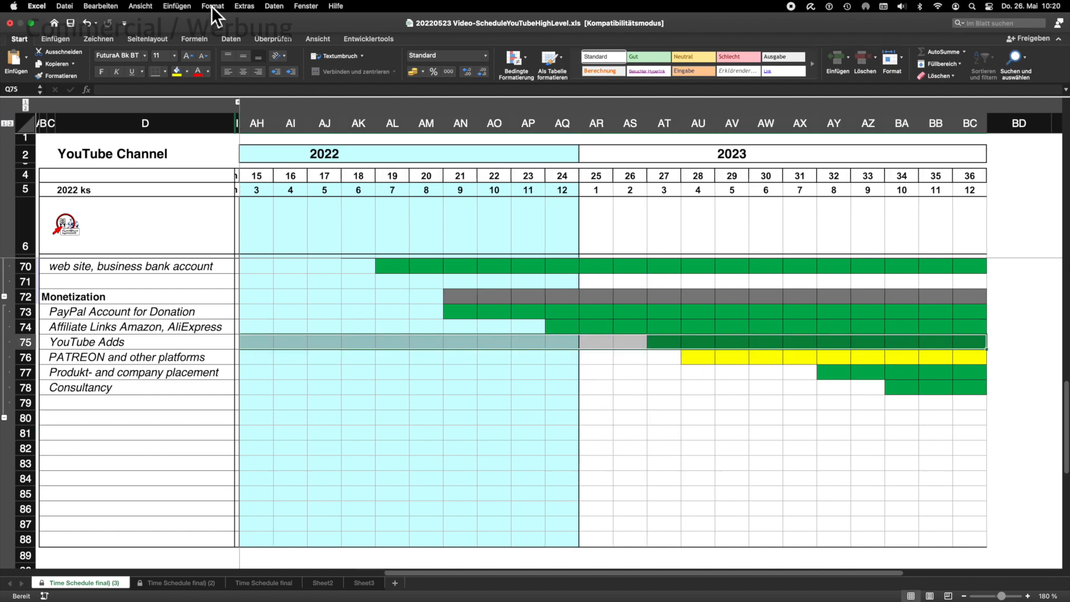
pyautogui.click(213, 7)
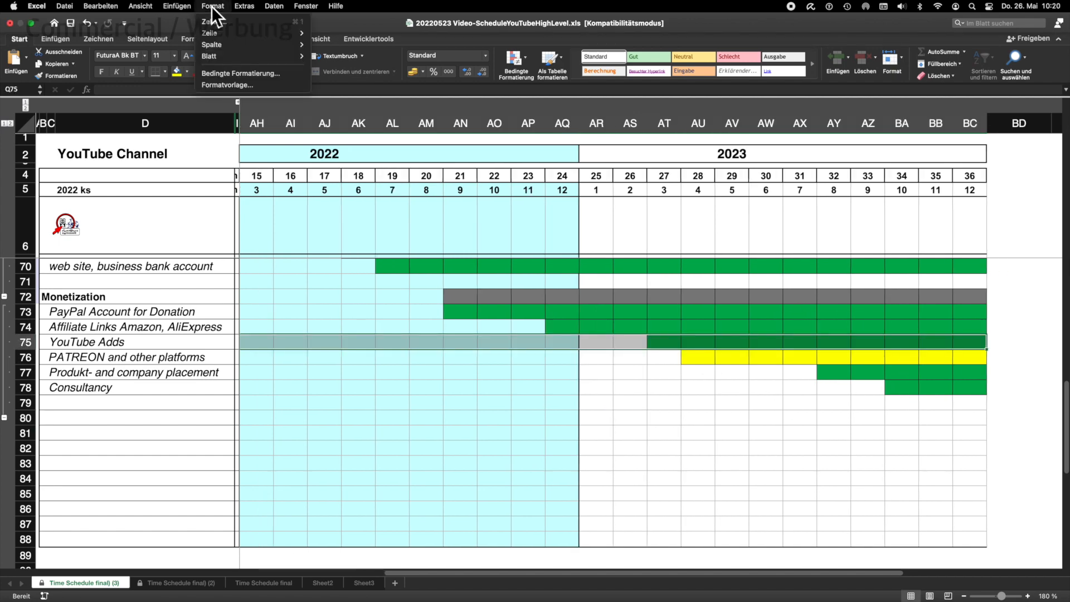
pyautogui.click(237, 73)
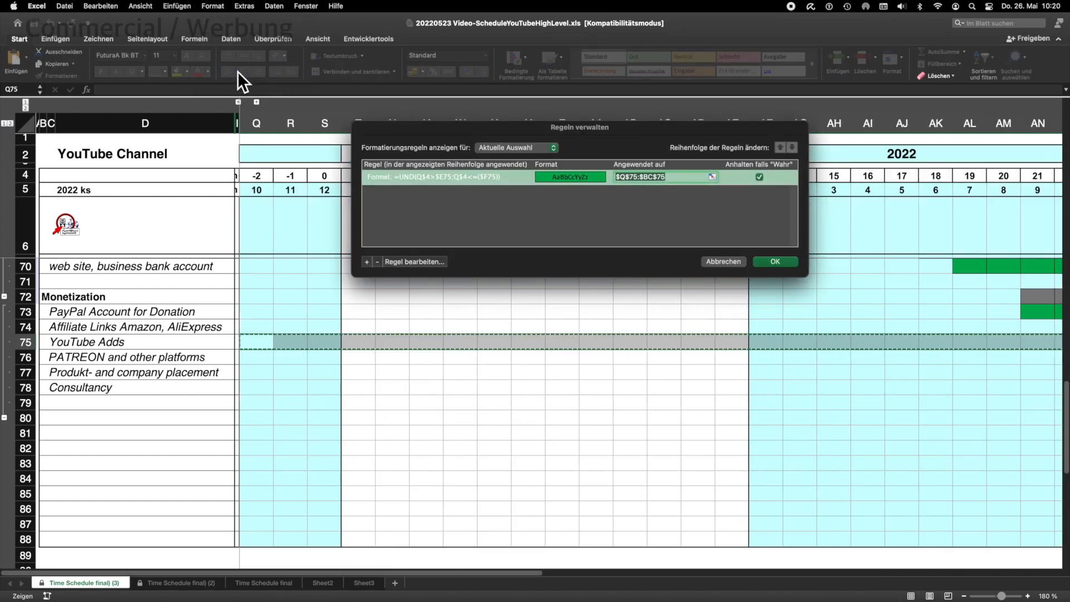
pyautogui.click(426, 262)
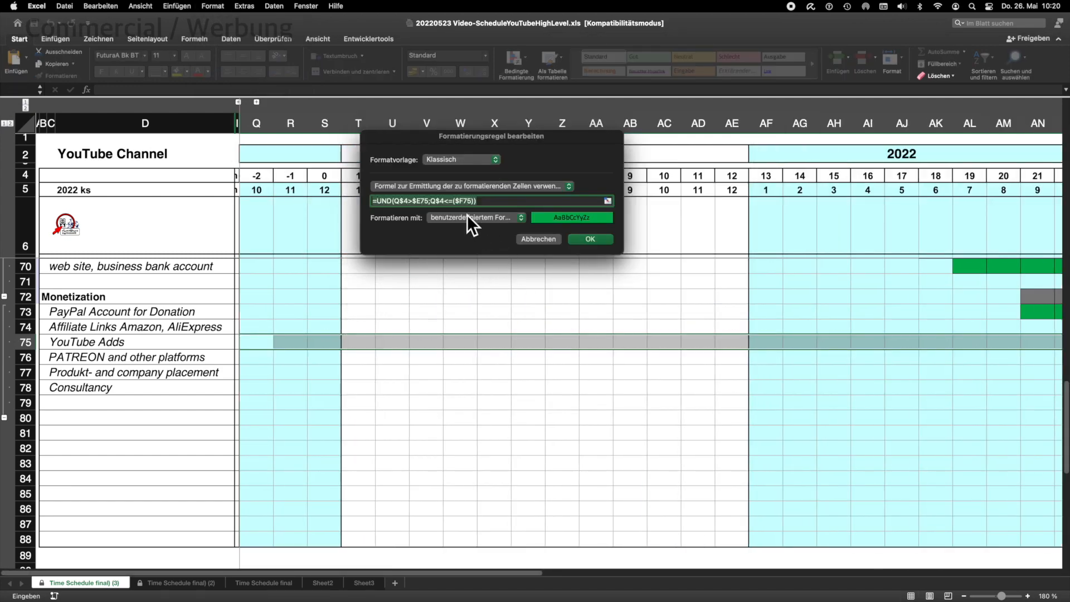
# Step: Set the YouTube Adds rule's custom format to a purple background fill, apply it and check the recoloured bar in 2023
pyautogui.click(485, 216)
pyautogui.click(485, 216)
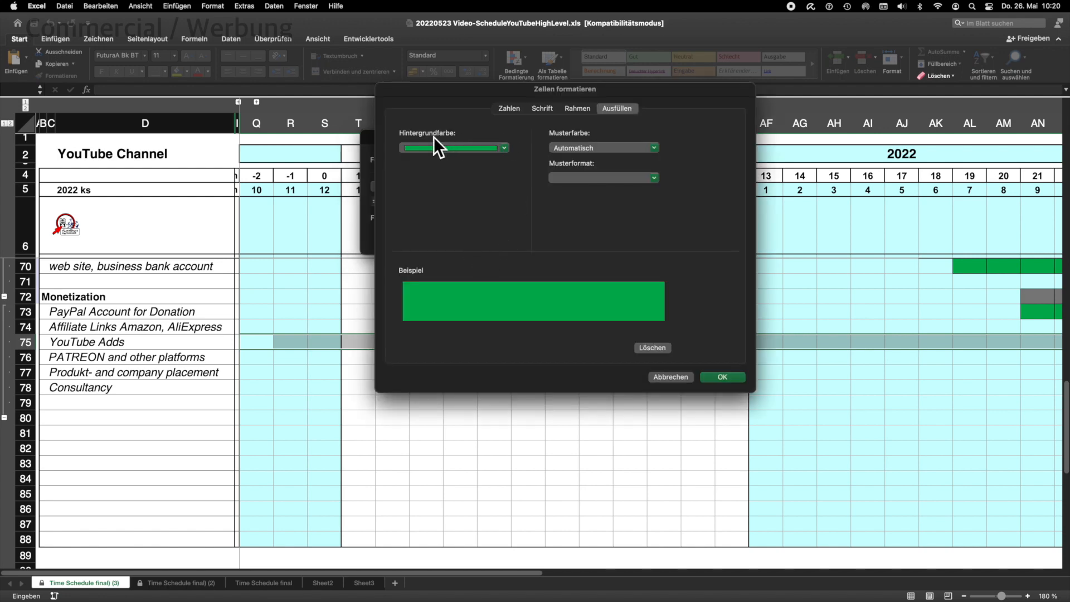
pyautogui.click(505, 148)
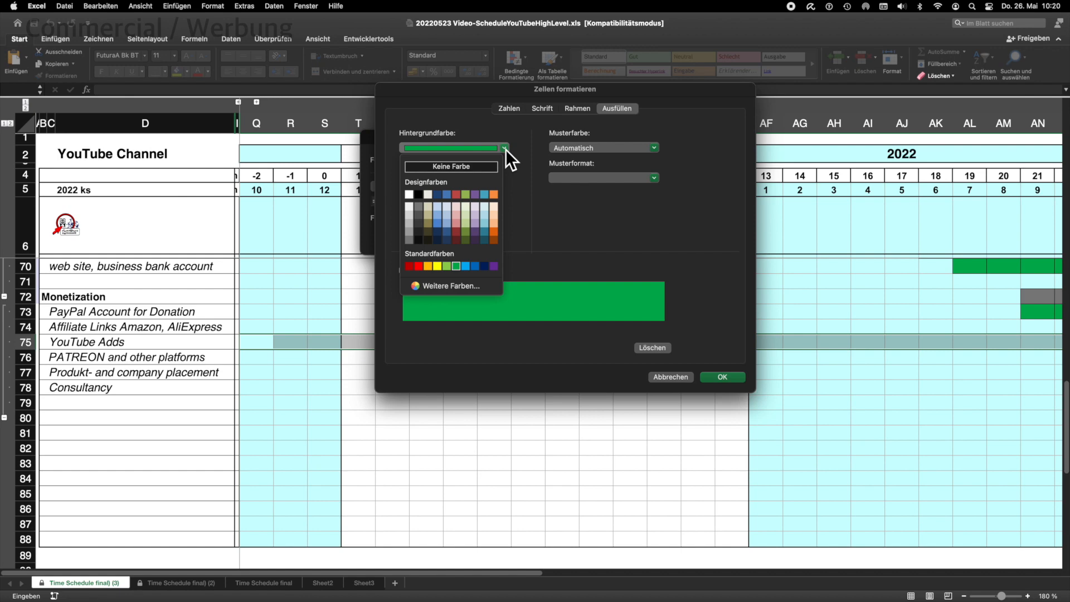
pyautogui.click(493, 265)
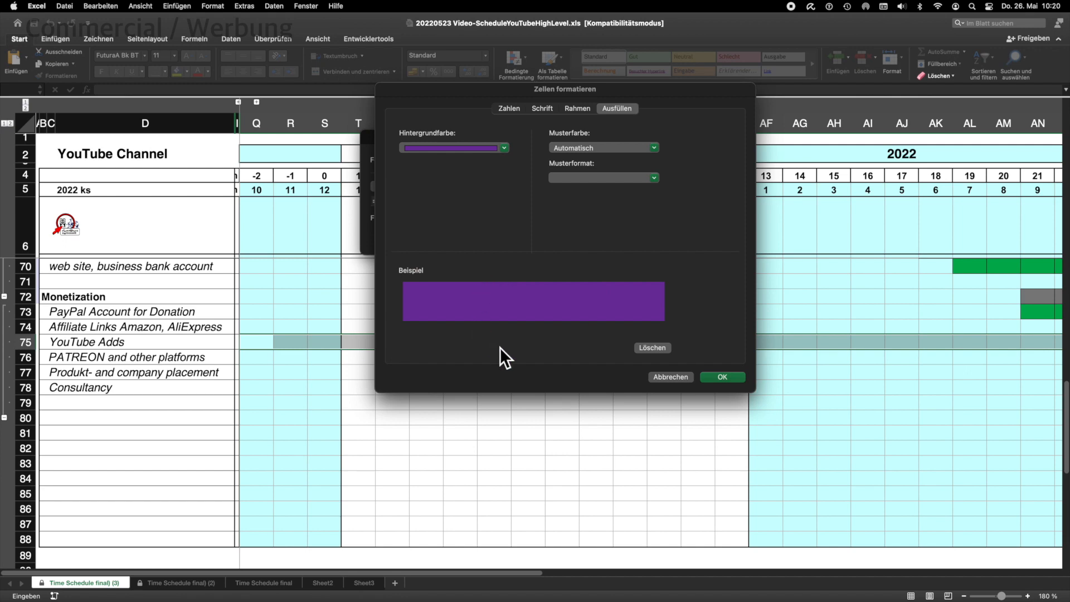
pyautogui.click(720, 377)
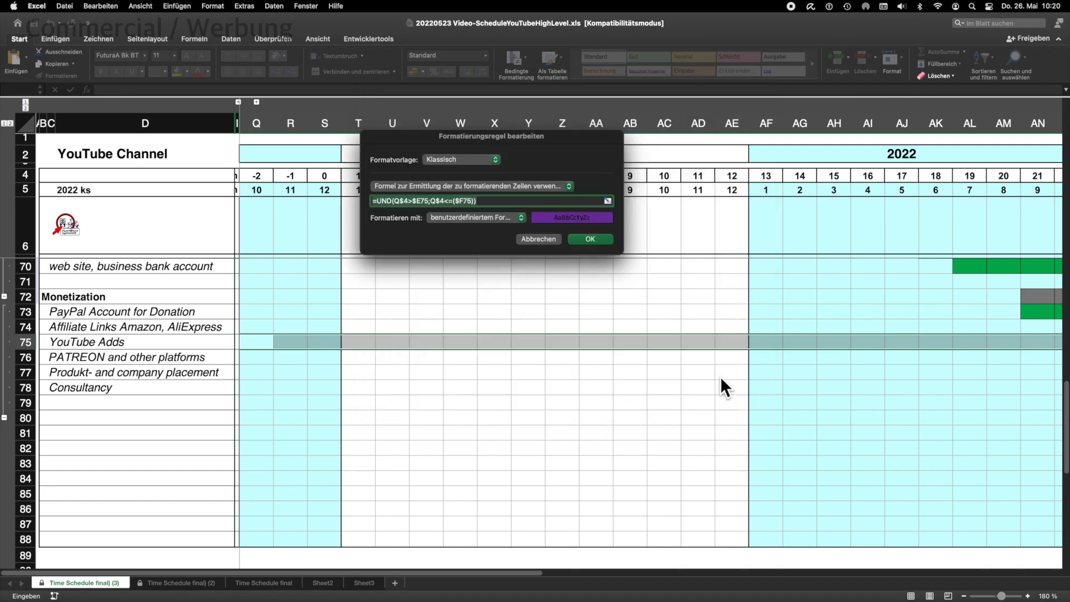
pyautogui.click(594, 238)
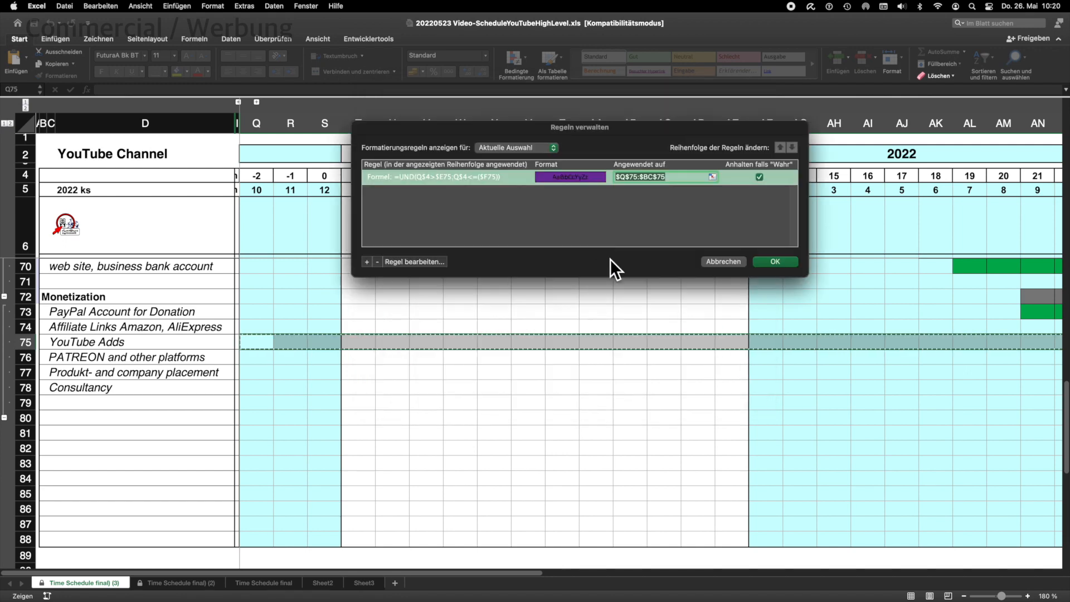
pyautogui.click(775, 260)
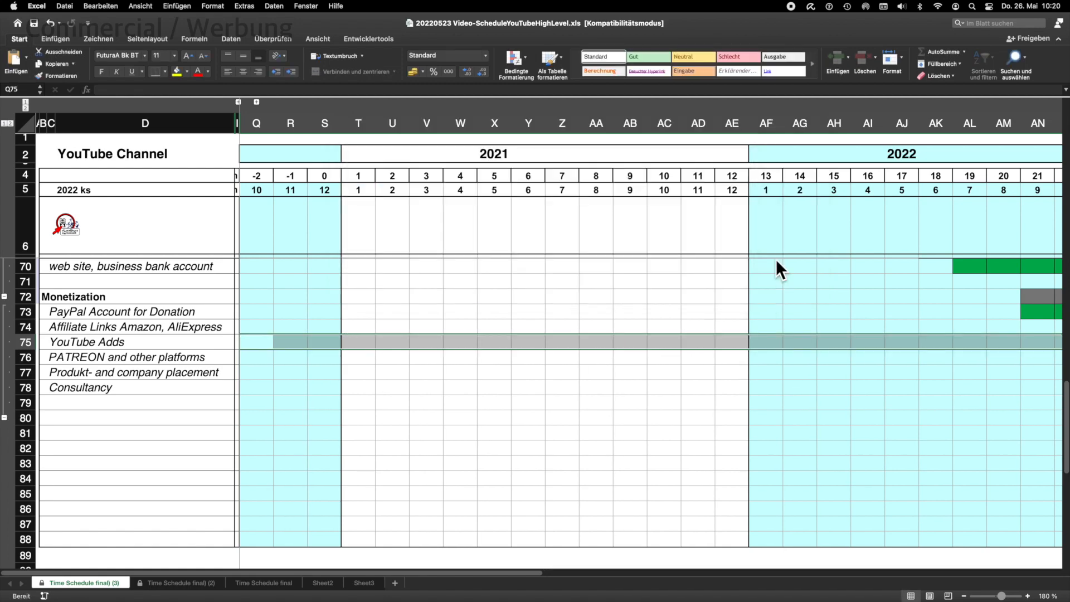
pyautogui.hscroll(2, 566, 332)
pyautogui.hscroll(10, 567, 333)
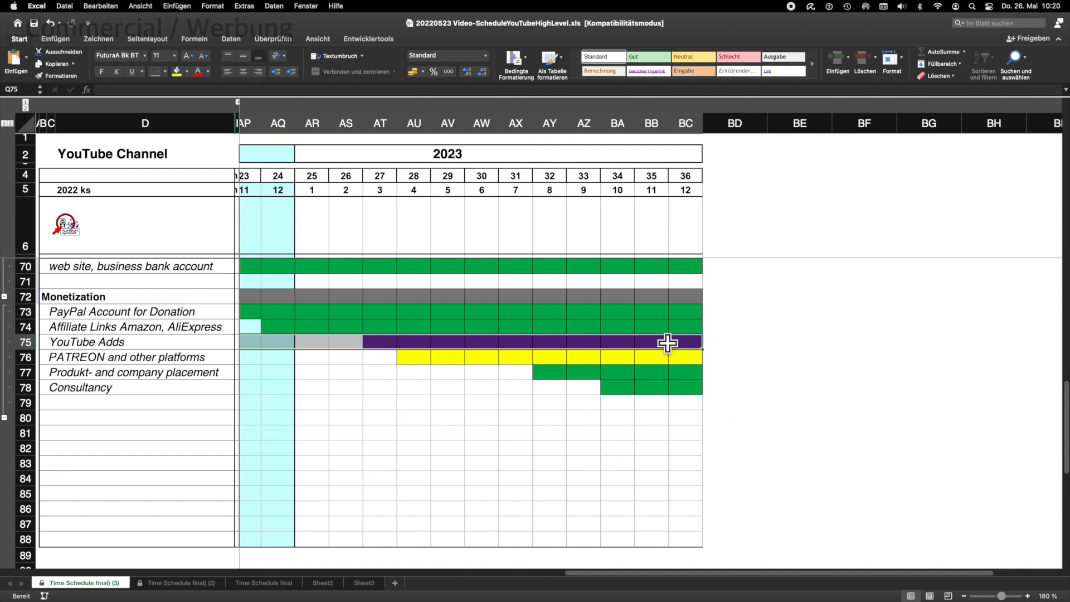
pyautogui.click(72, 340)
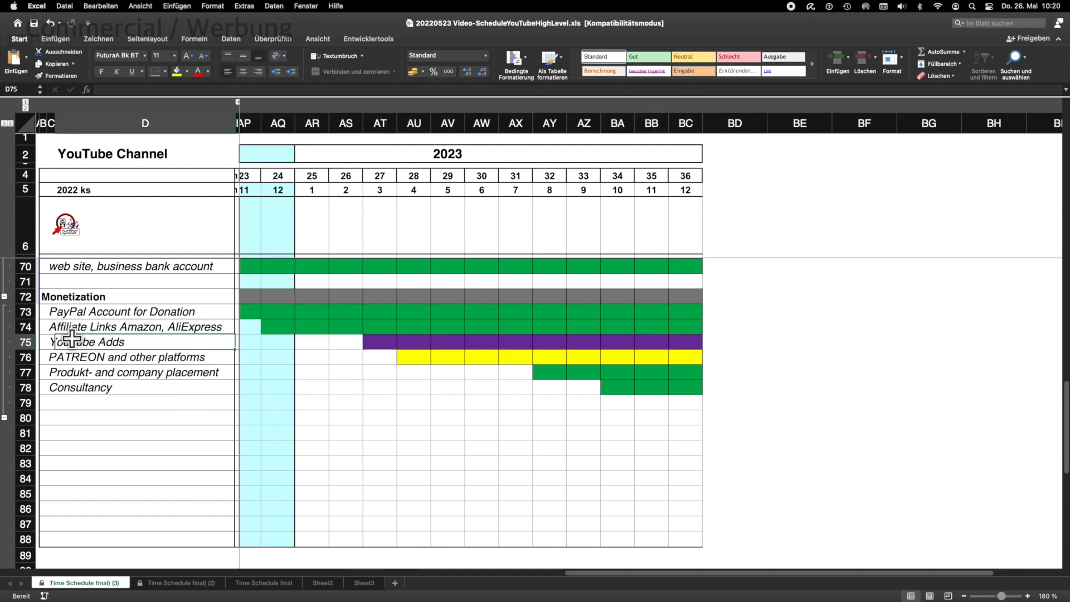
pyautogui.hscroll(-10, 416, 359)
pyautogui.scroll(15, 417, 359)
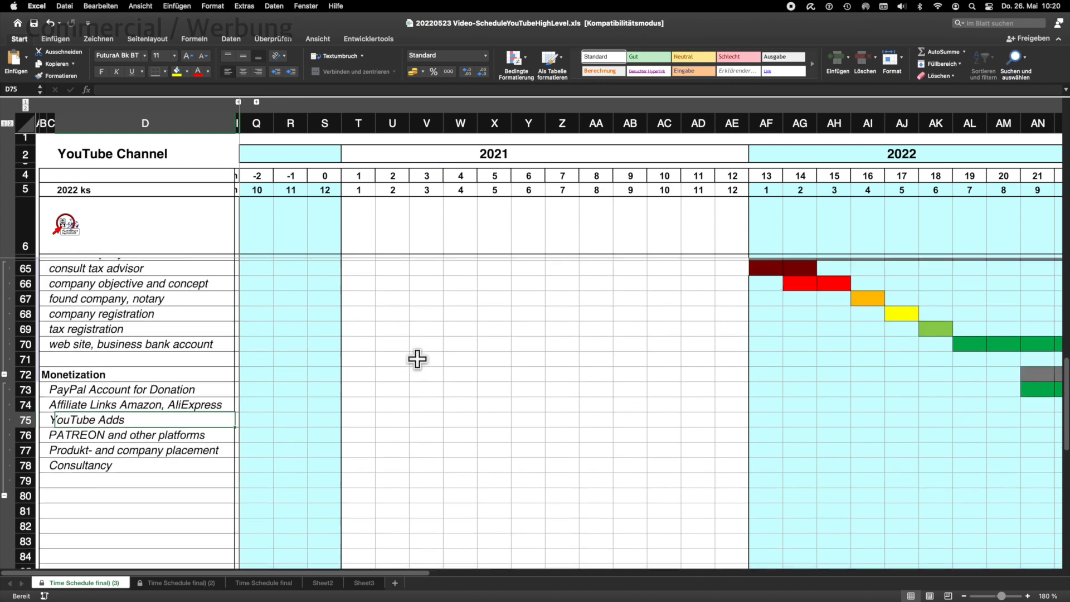